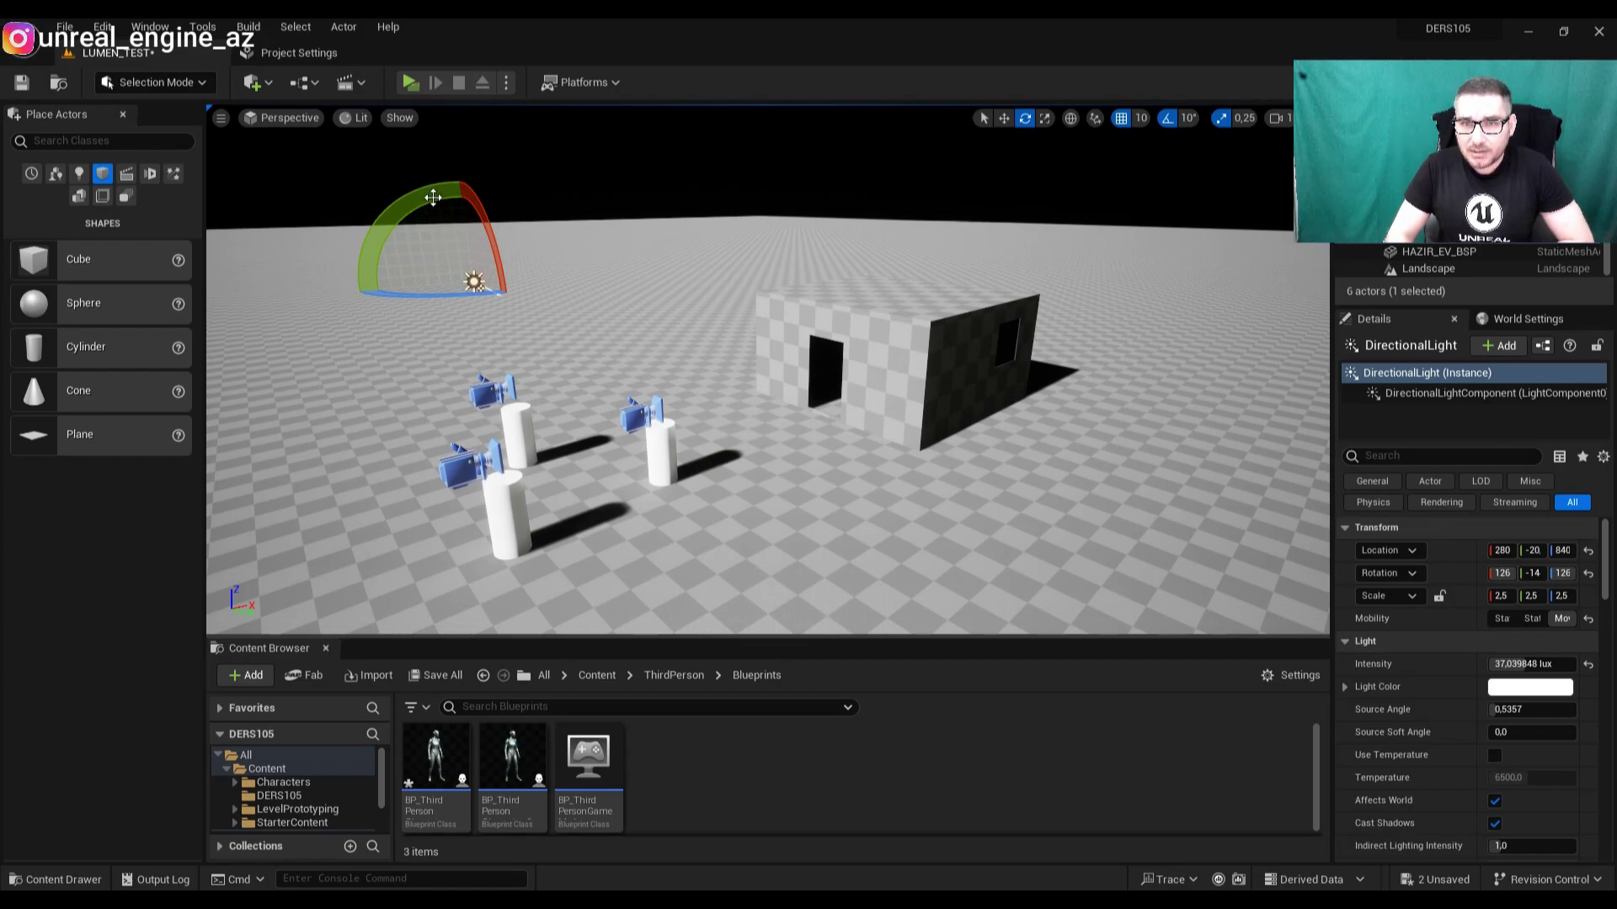
# - Rotate the directional light until its beam no longer lights the ground and the scene goes dark
pyautogui.moveTo(435, 201); pyautogui.dragTo(730, 480)
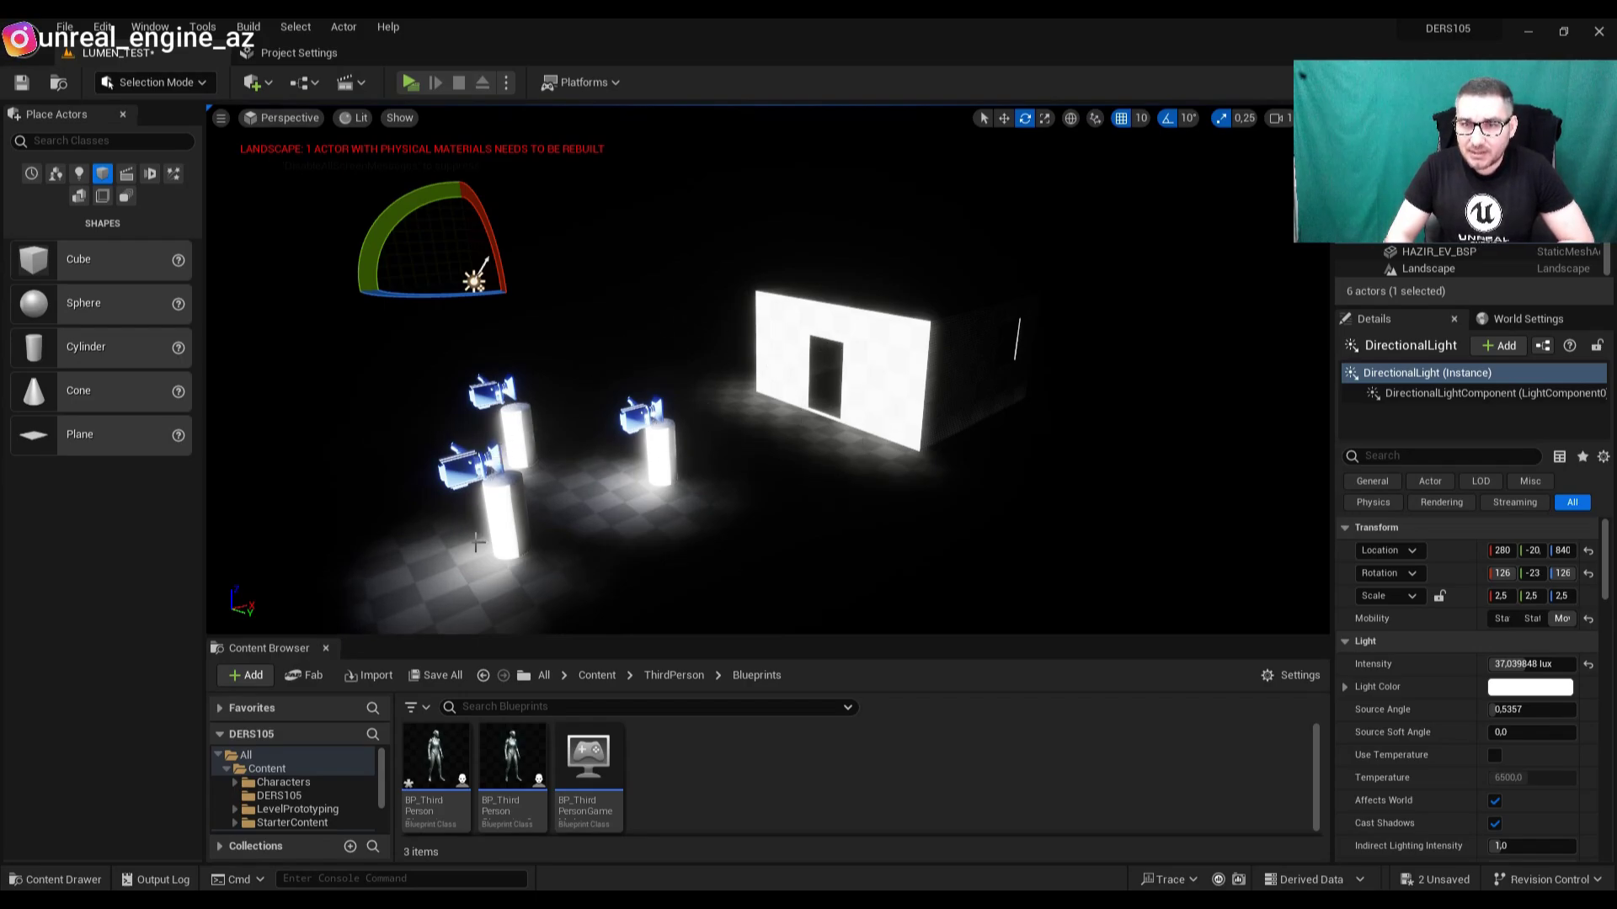
pyautogui.moveTo(835, 531)
pyautogui.mouseDown(button='right')
pyautogui.moveTo(818, 574)
pyautogui.moveTo(821, 553)
pyautogui.mouseUp(button='right')
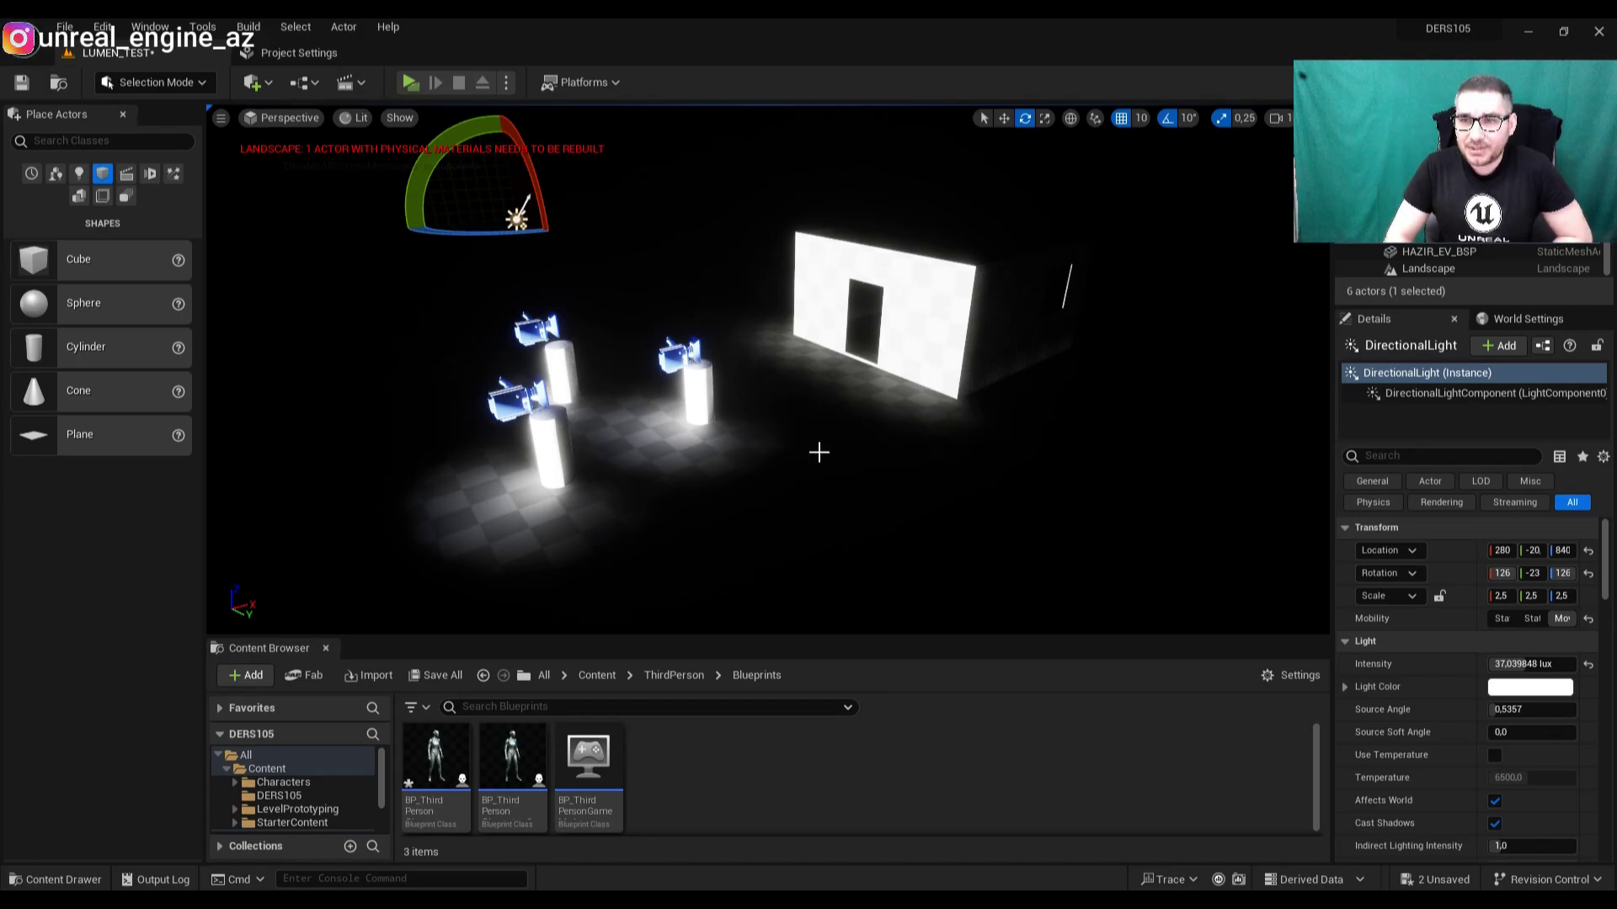
# - Examine how light bounces off the house's bright front wall onto the dark floor, up close and from a distance
pyautogui.moveTo(857, 448); pyautogui.dragTo(923, 478, button='right')
pyautogui.press('w')
pyautogui.press('w')
pyautogui.press('s')
pyautogui.moveTo(642, 313); pyautogui.dragTo(672, 291, button='right')
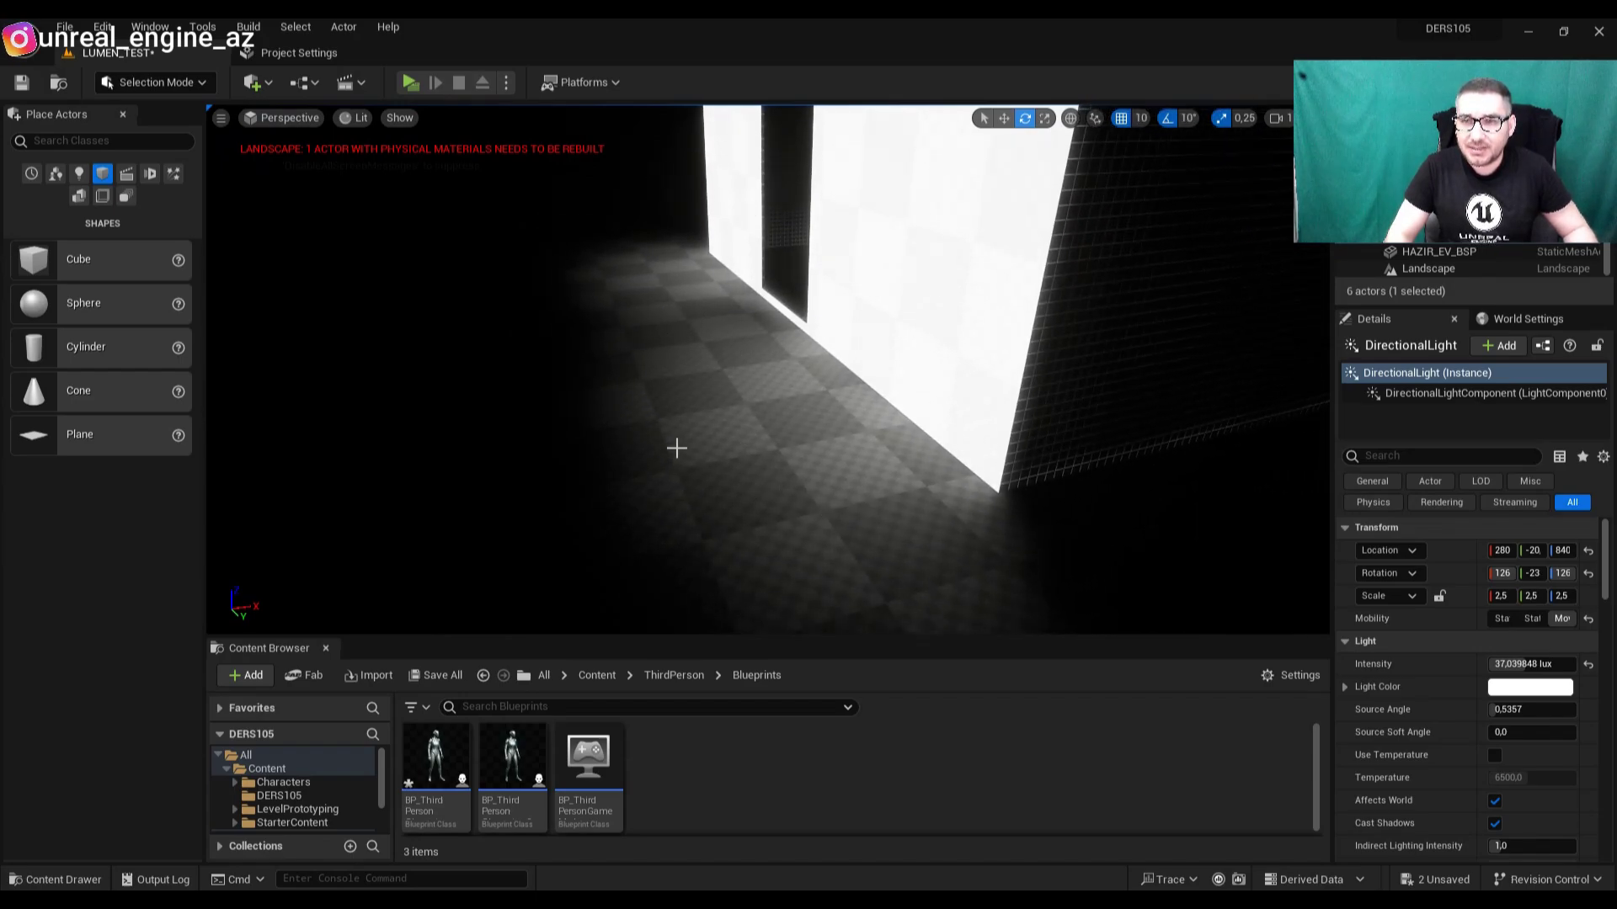
pyautogui.press('s')
pyautogui.moveTo(677, 448); pyautogui.dragTo(691, 411, button='right')
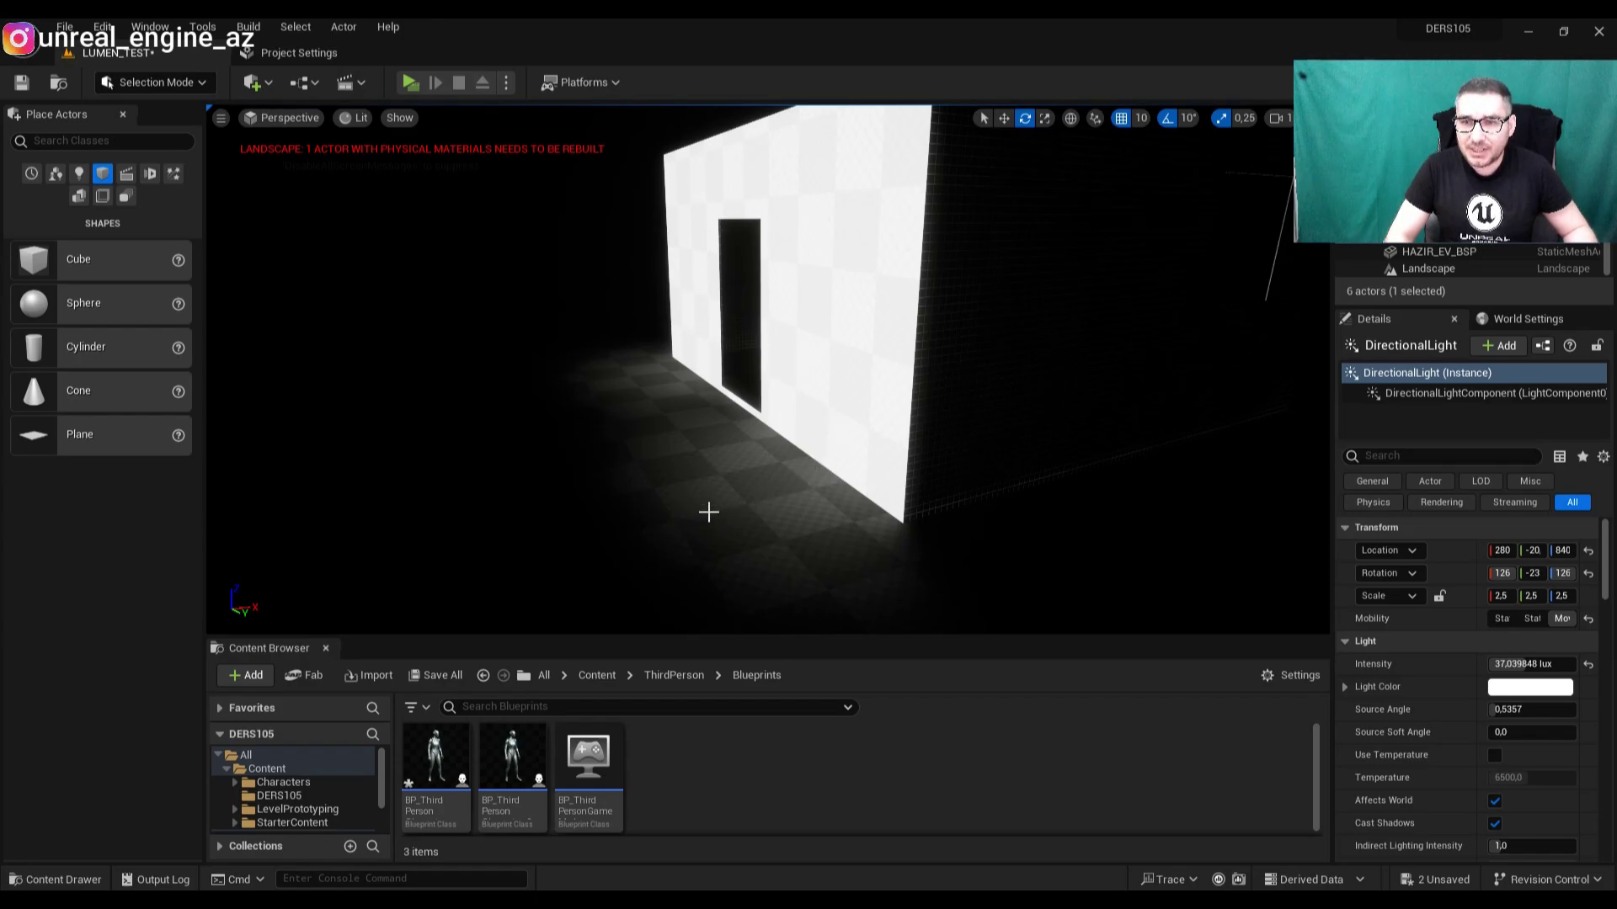
pyautogui.moveTo(758, 512); pyautogui.dragTo(730, 538, button='right')
pyautogui.press('w')
pyautogui.press('s')
pyautogui.press('a')
pyautogui.press('s')
pyautogui.press('s')
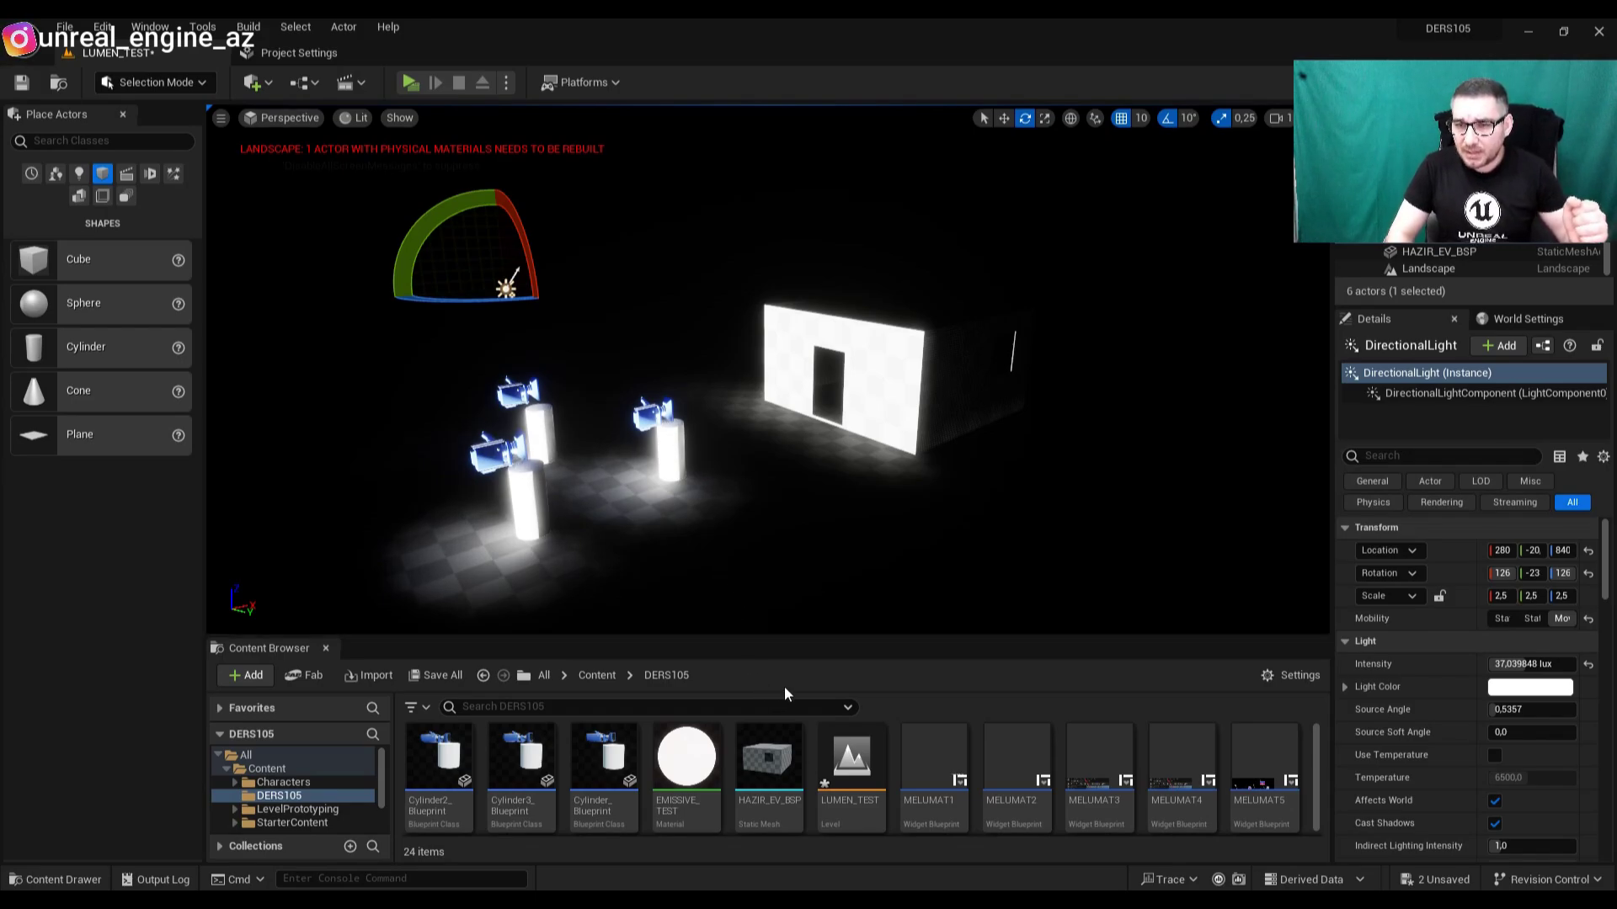
# - Place a Sphere inside the dark house and apply the EMISSIVE_TEST material to it
pyautogui.moveTo(697, 752)
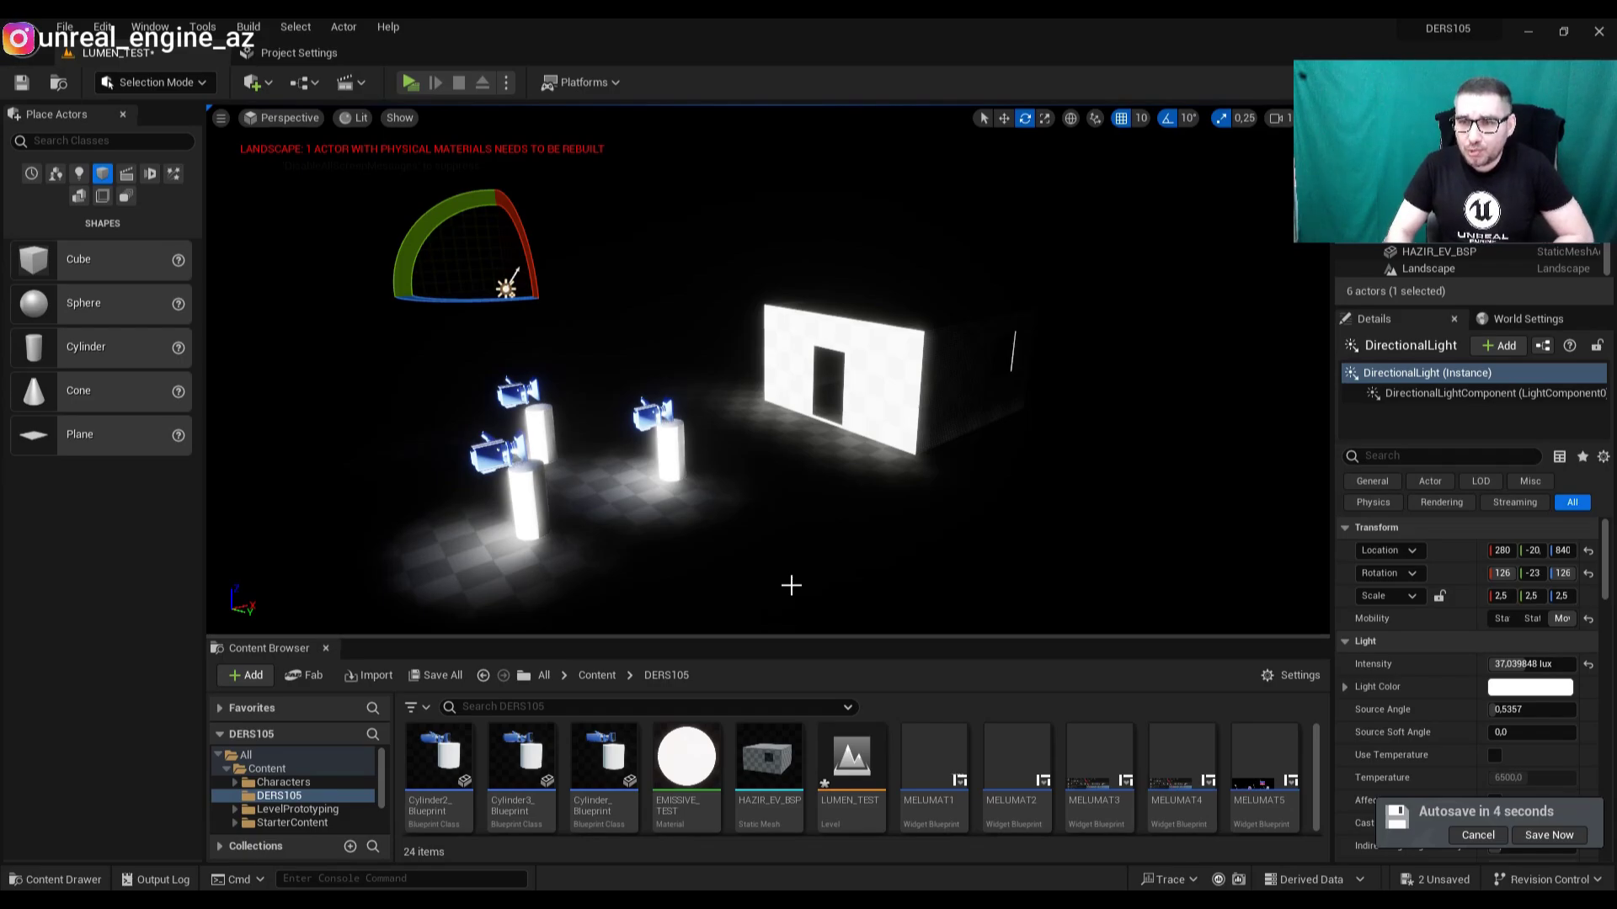
pyautogui.moveTo(792, 584); pyautogui.dragTo(794, 480, button='right')
pyautogui.press('w')
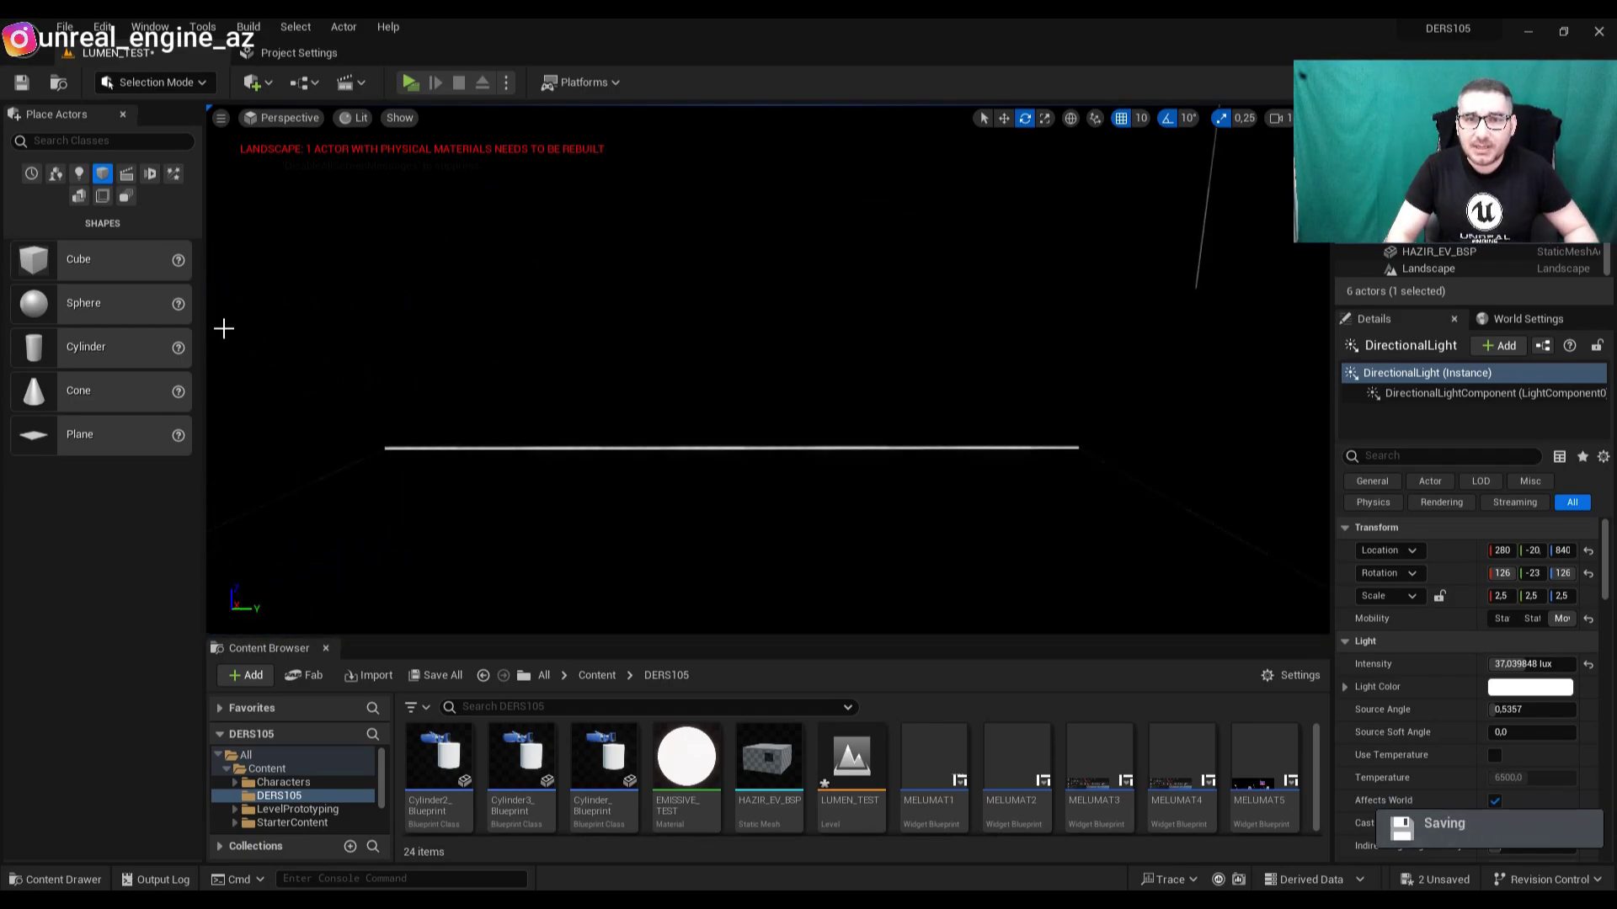
pyautogui.moveTo(143, 305); pyautogui.dragTo(699, 435)
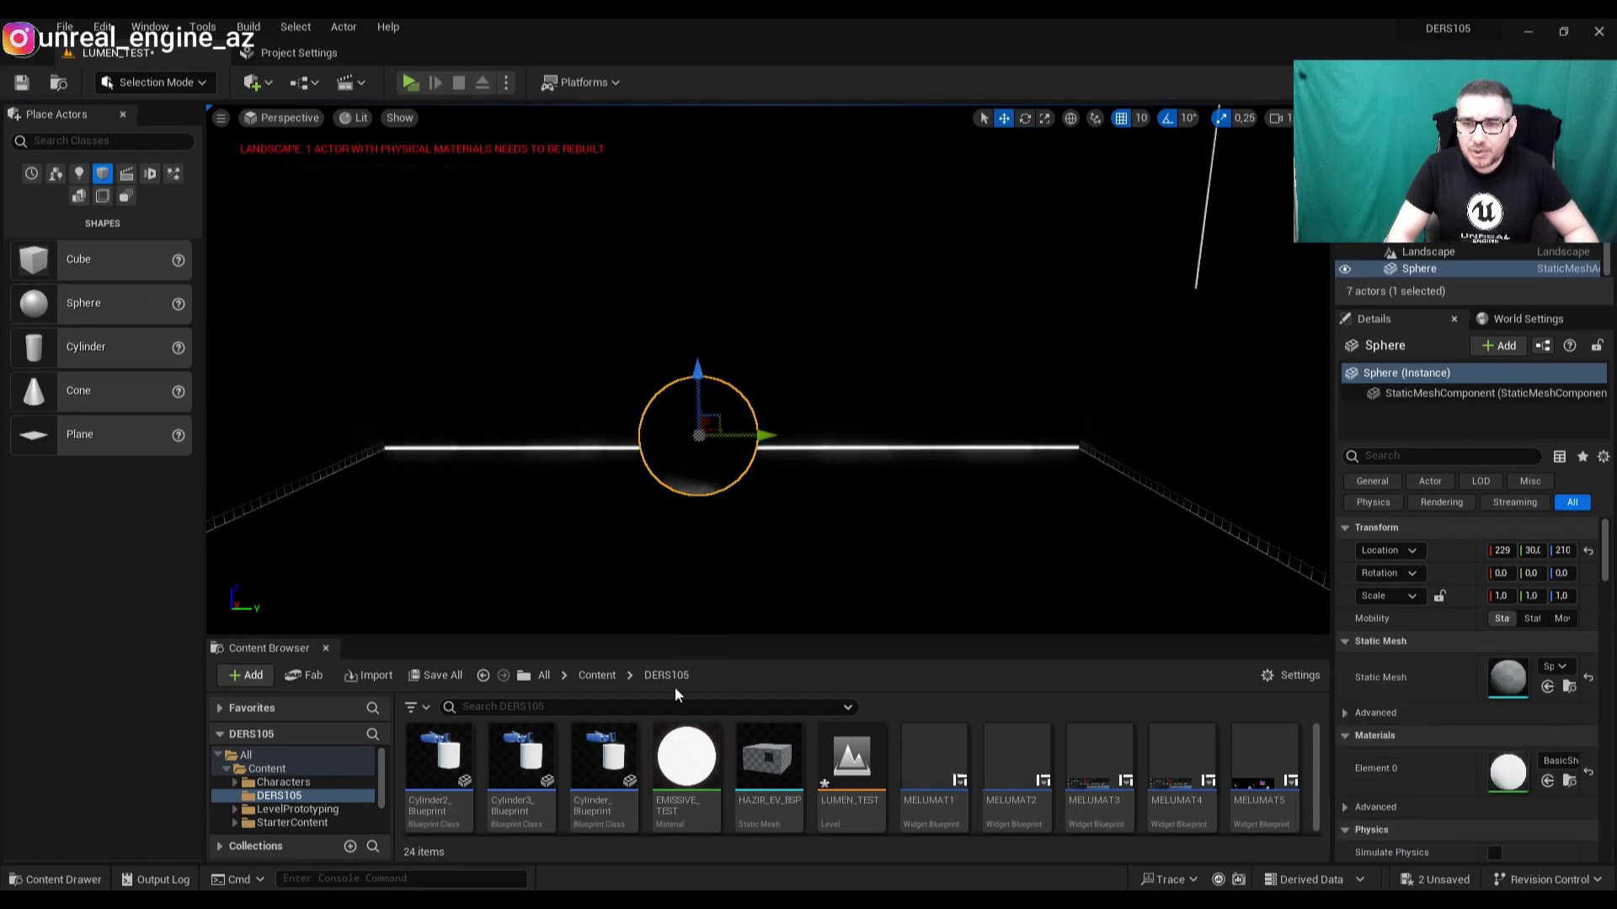
pyautogui.moveTo(694, 770); pyautogui.dragTo(716, 515)
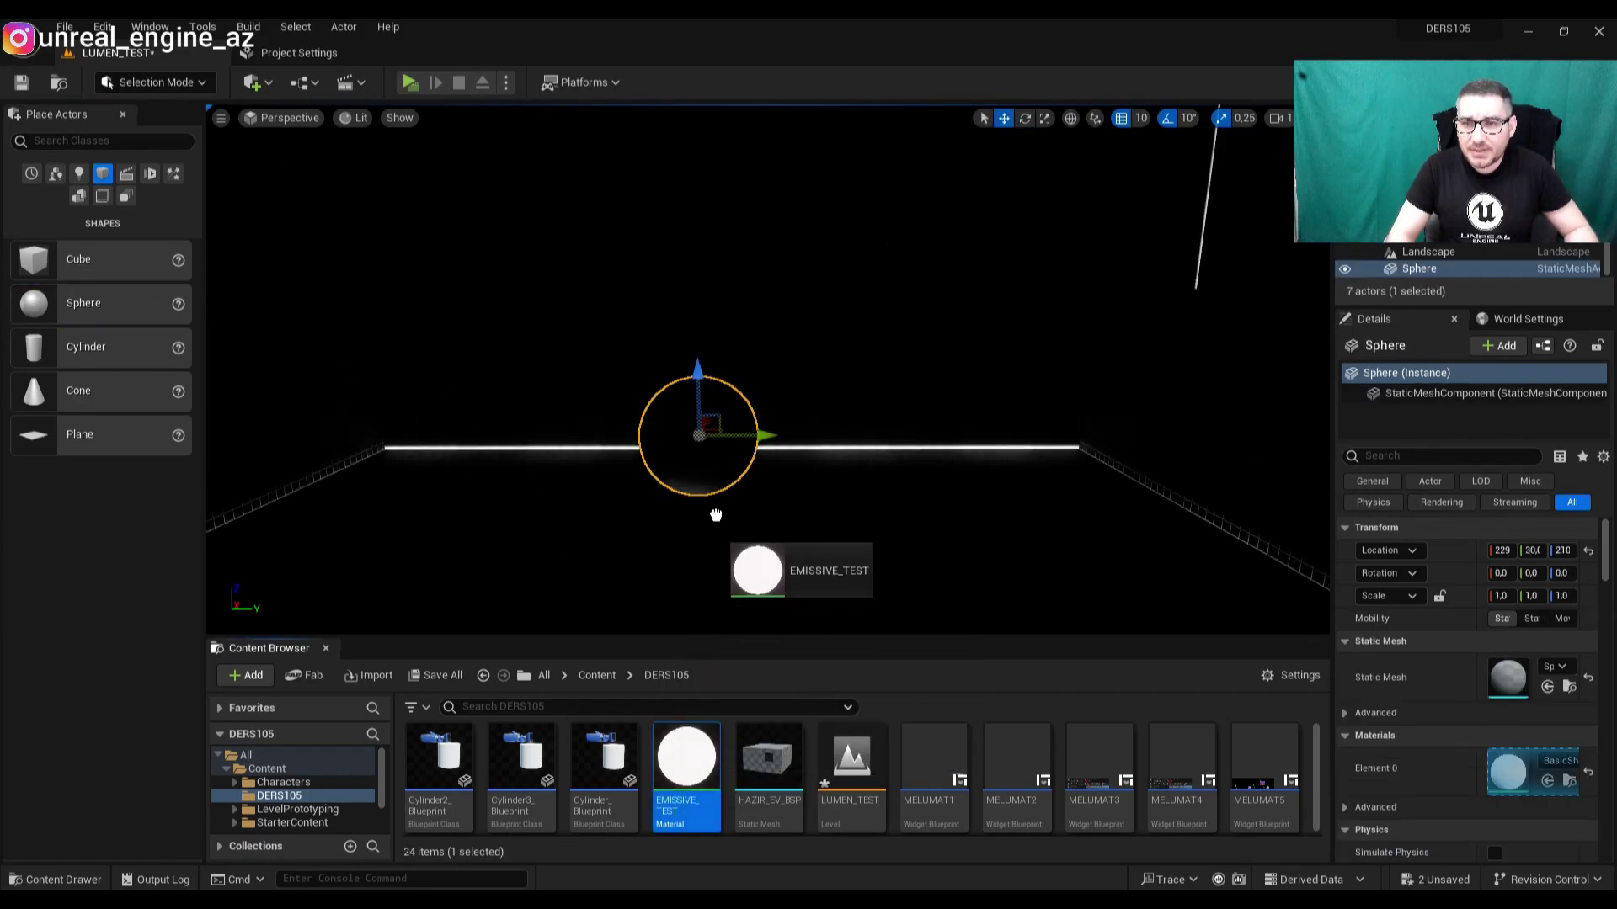
pyautogui.moveTo(704, 435); pyautogui.dragTo(704, 435)
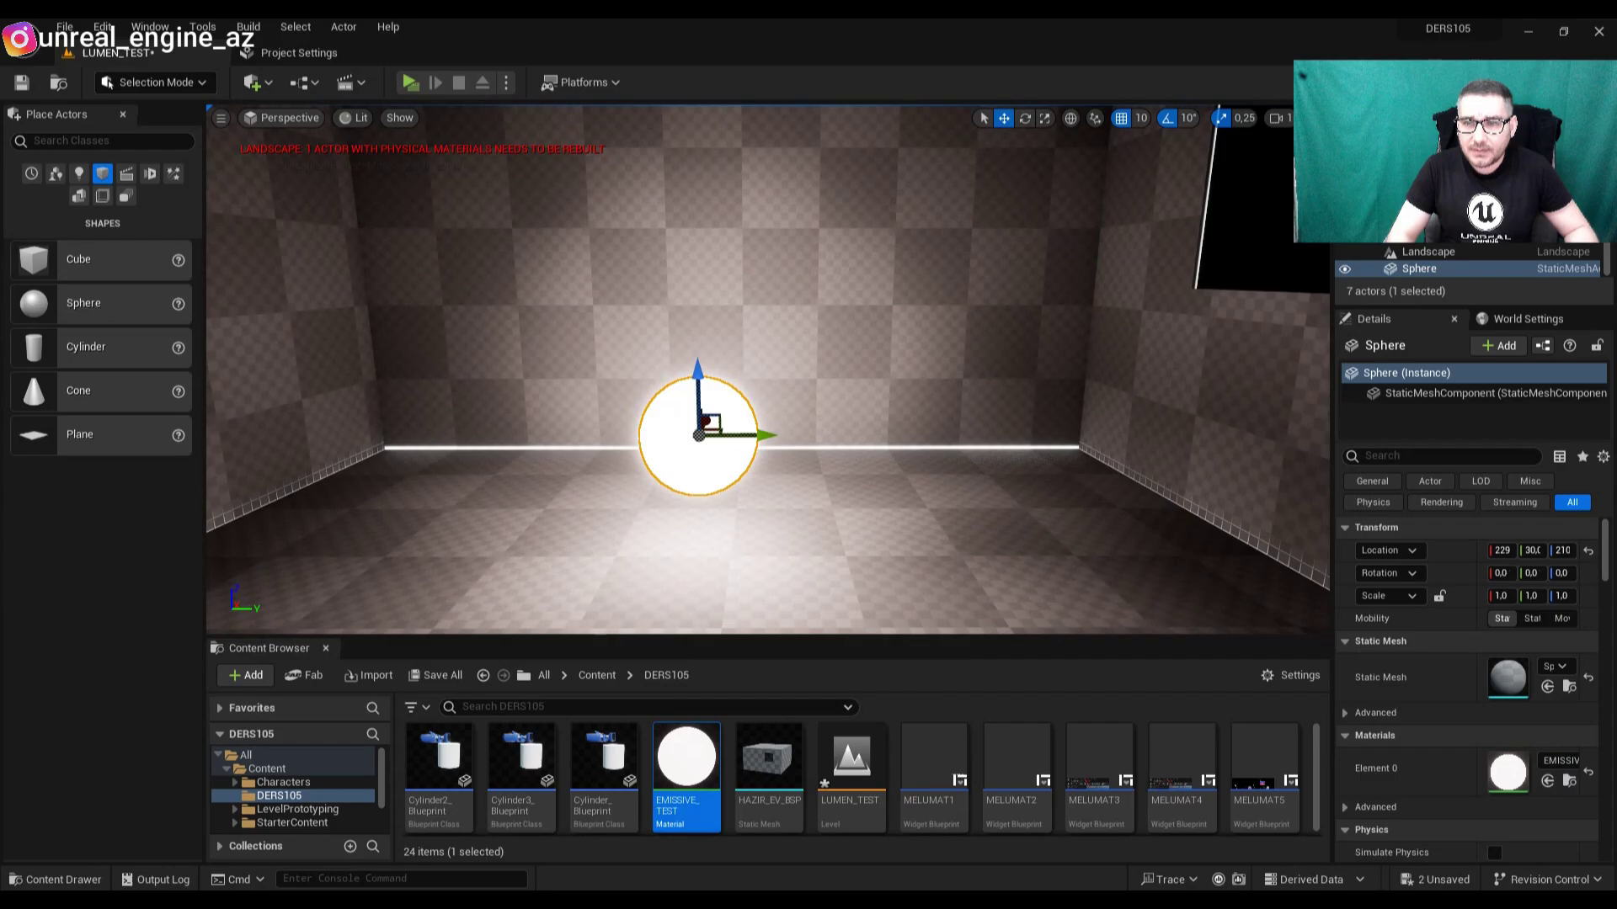
# - Move the glowing sphere along the X axis across the room and out in front of the house
pyautogui.moveTo(762, 584); pyautogui.dragTo(684, 544, button='right')
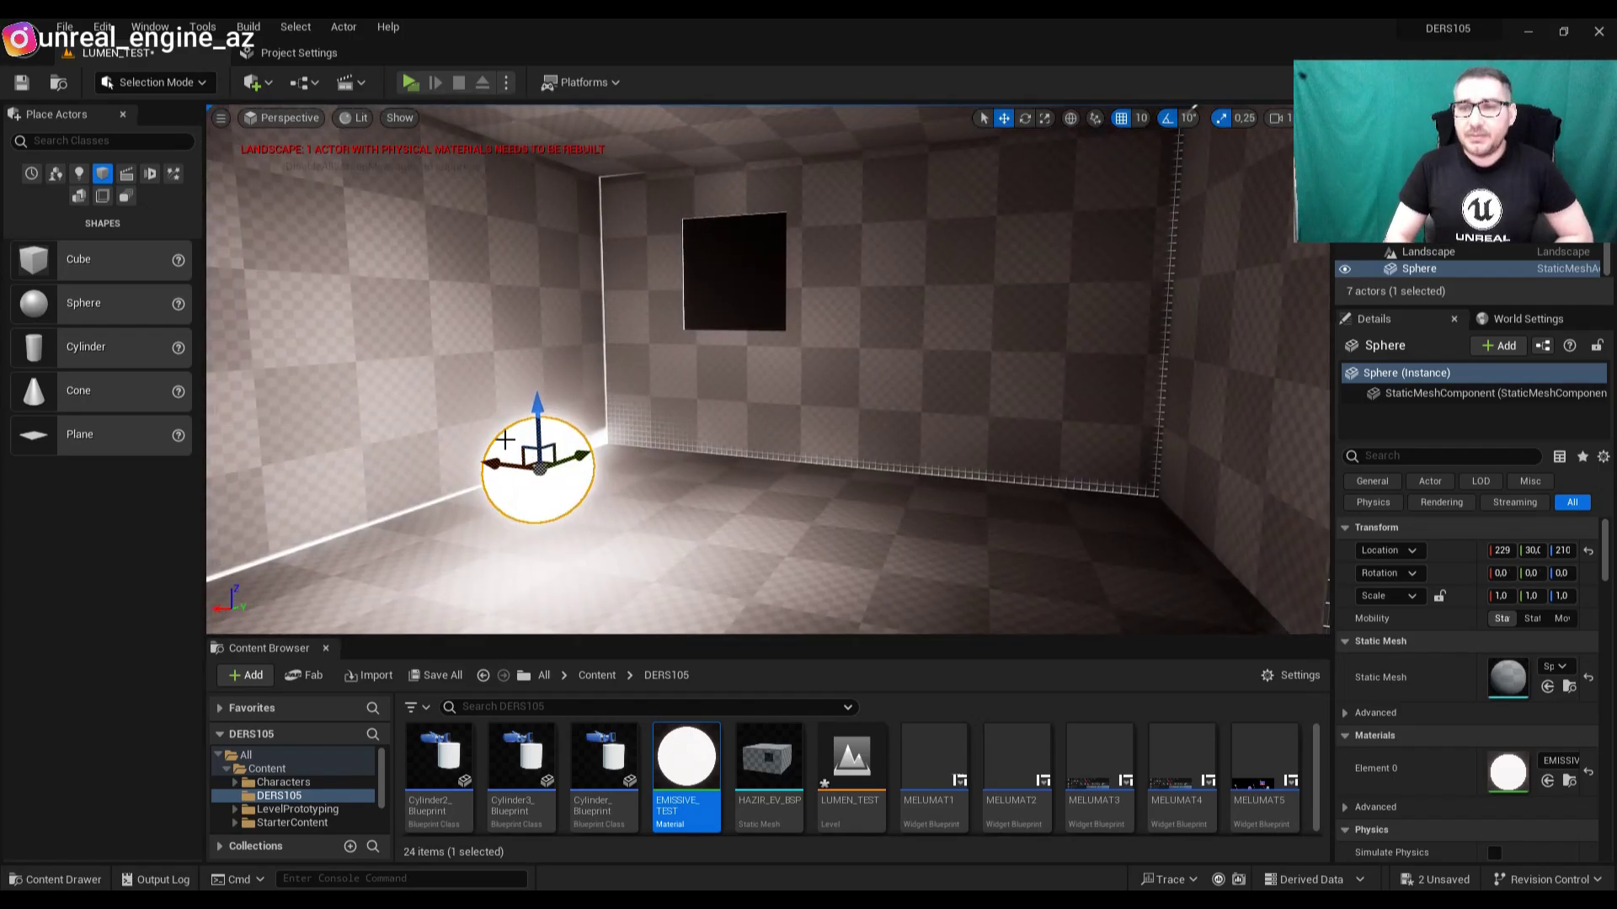
pyautogui.moveTo(504, 472); pyautogui.dragTo(664, 518)
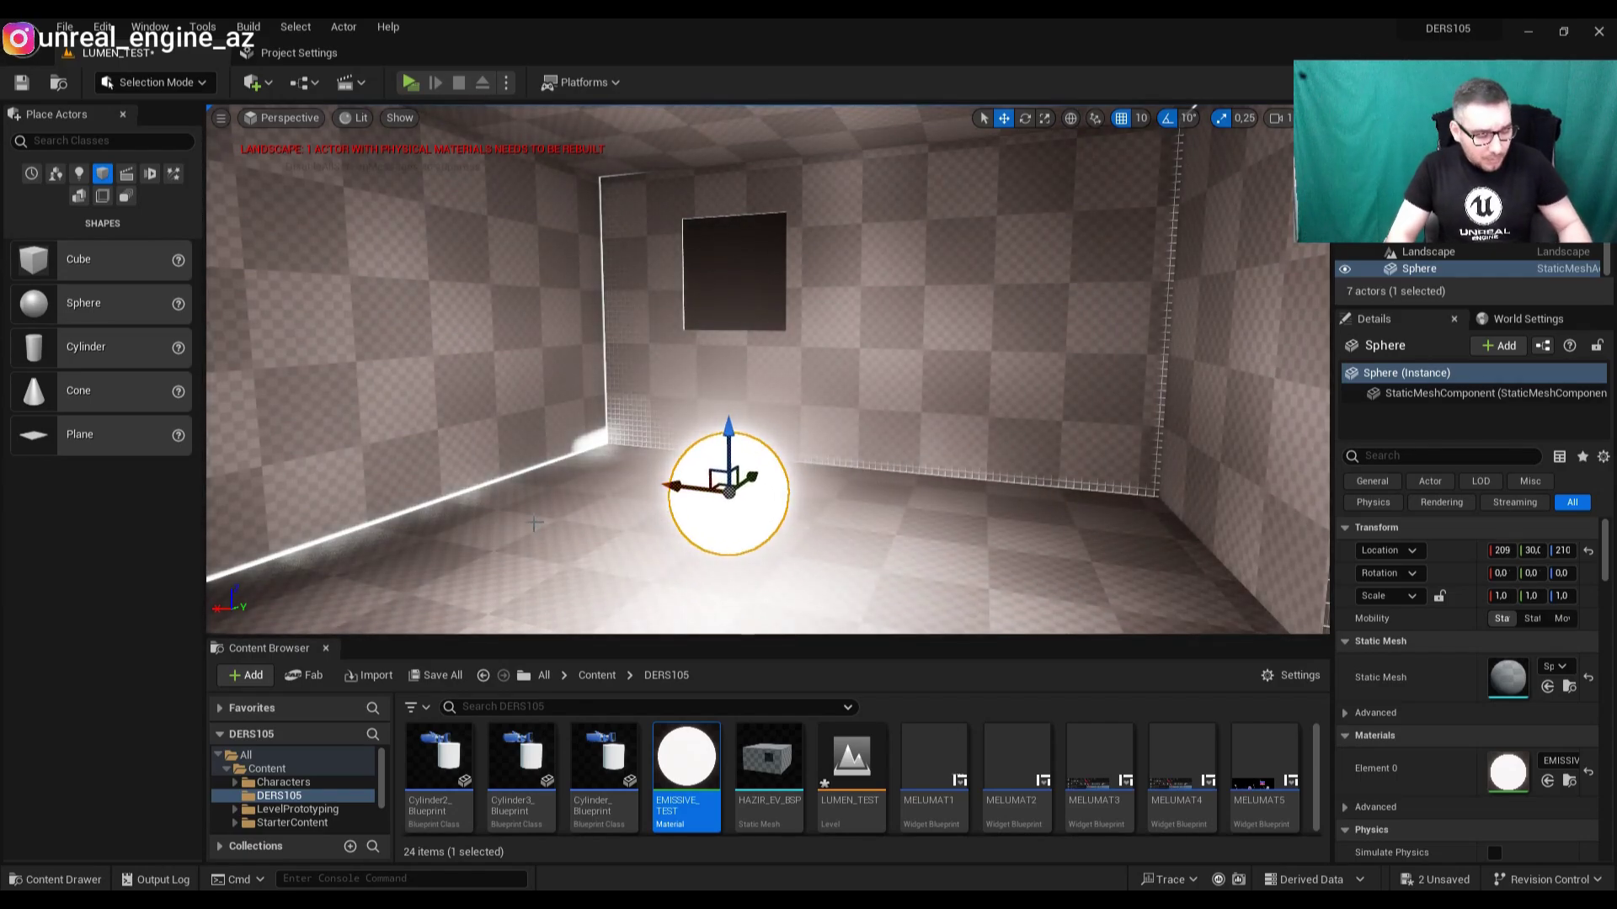
pyautogui.moveTo(534, 523); pyautogui.dragTo(595, 485, button='right')
pyautogui.press('s')
pyautogui.moveTo(769, 400); pyautogui.dragTo(1061, 472)
# - Slide the glowing sphere back and forth along the Y axis over the dark ground outside the house
pyautogui.moveTo(1061, 471); pyautogui.dragTo(916, 350, button='right')
pyautogui.press('w')
pyautogui.press('d')
pyautogui.press('s')
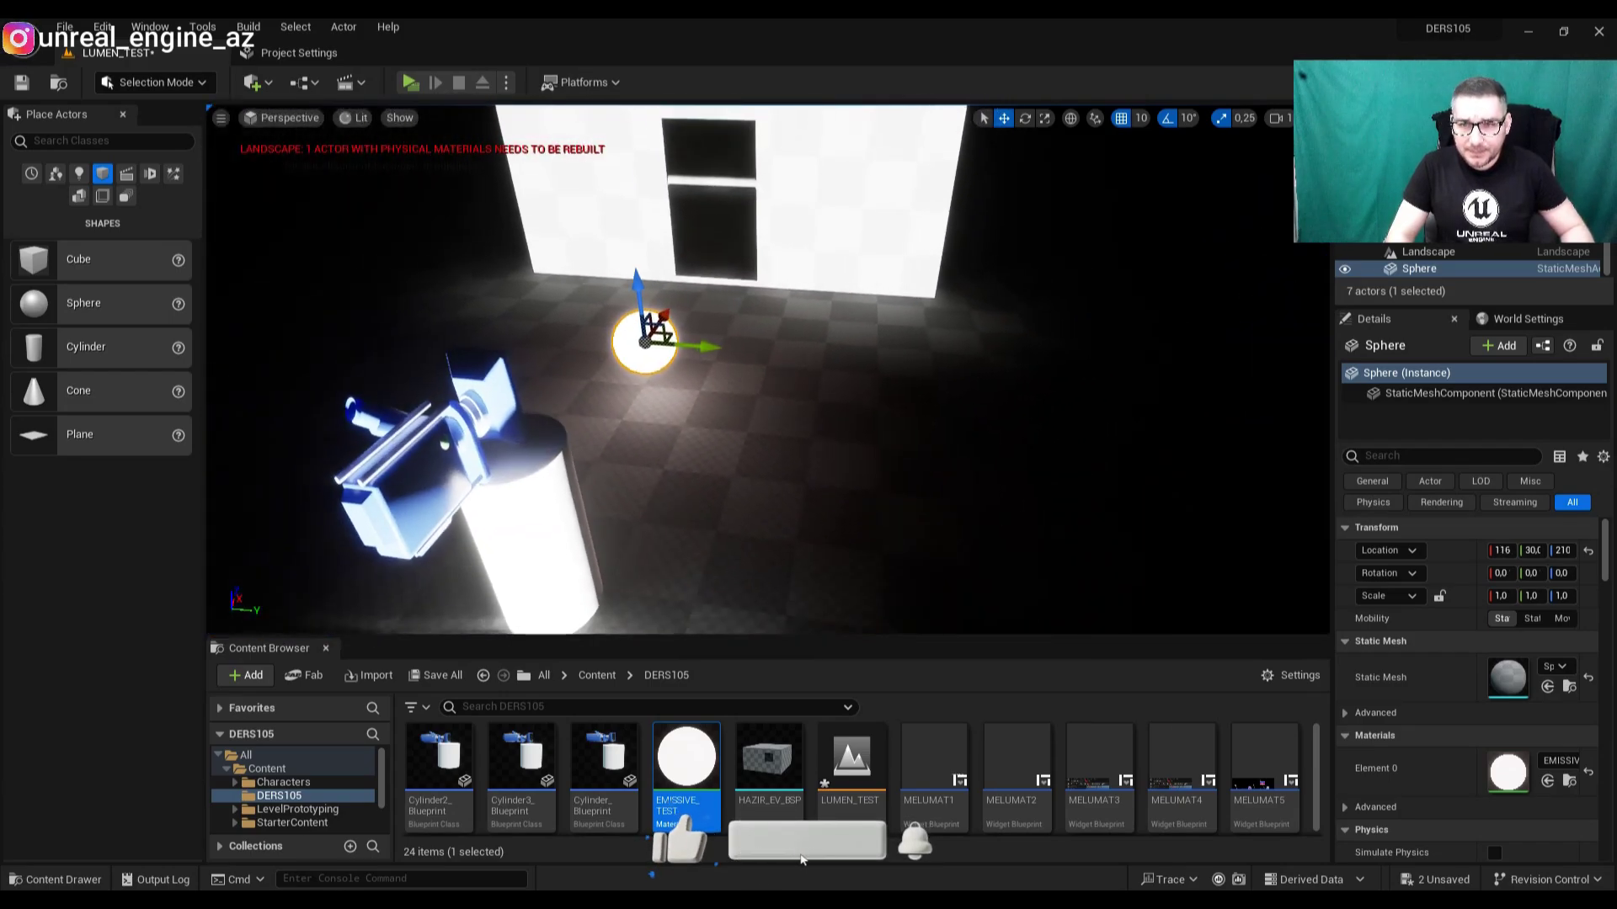
pyautogui.moveTo(730, 351); pyautogui.dragTo(1179, 415)
pyautogui.moveTo(927, 419); pyautogui.dragTo(1036, 402, button='right')
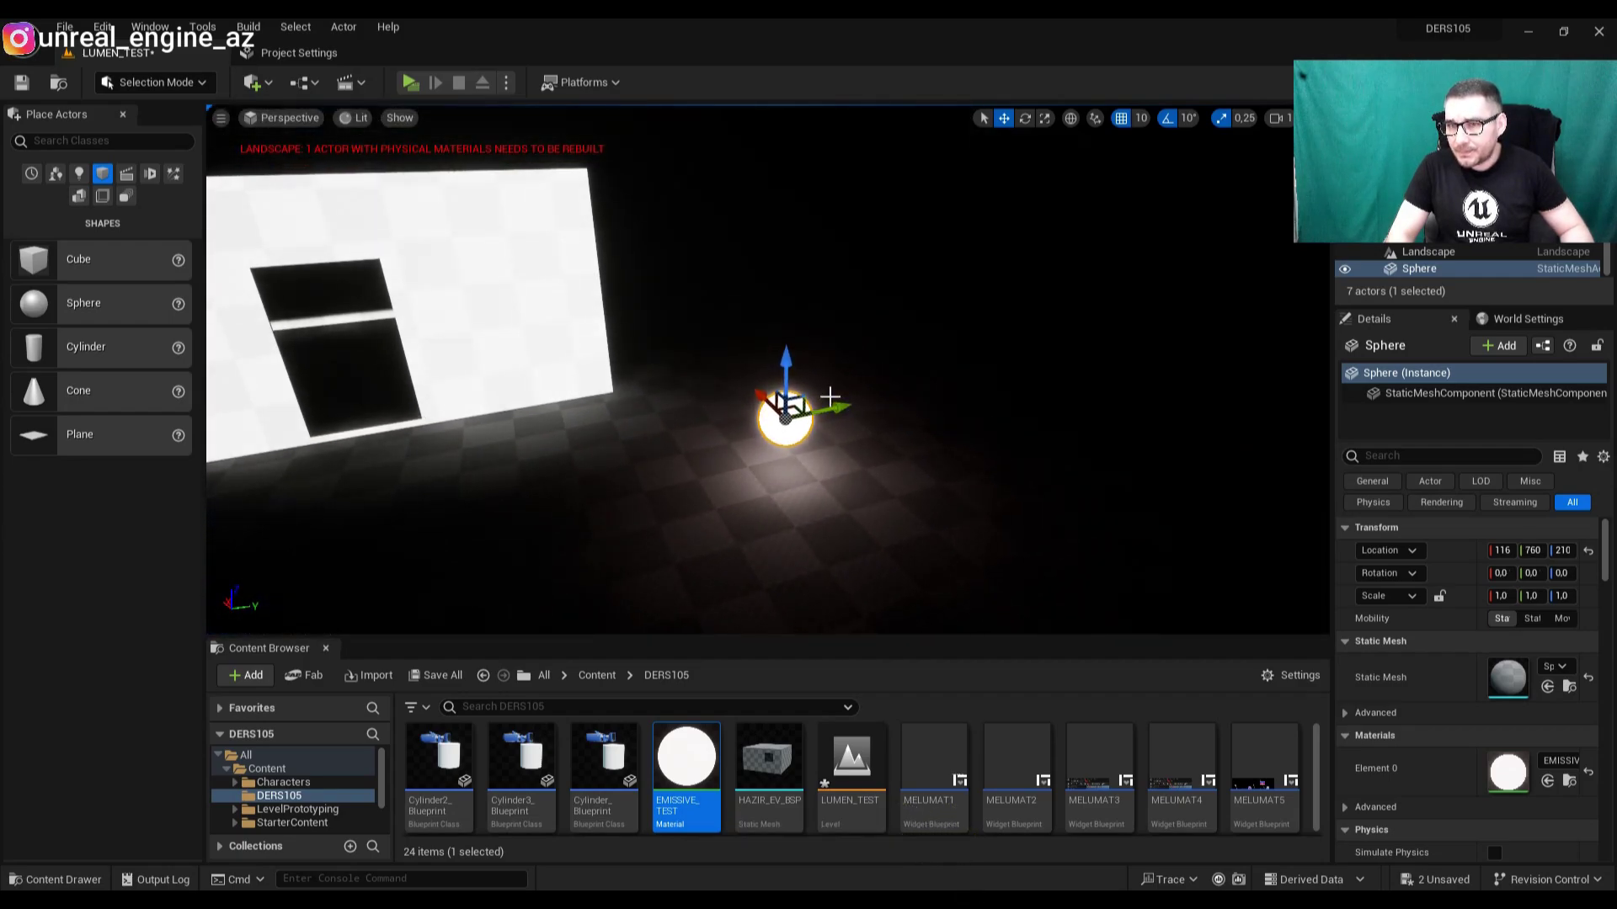
pyautogui.moveTo(834, 406); pyautogui.dragTo(762, 442)
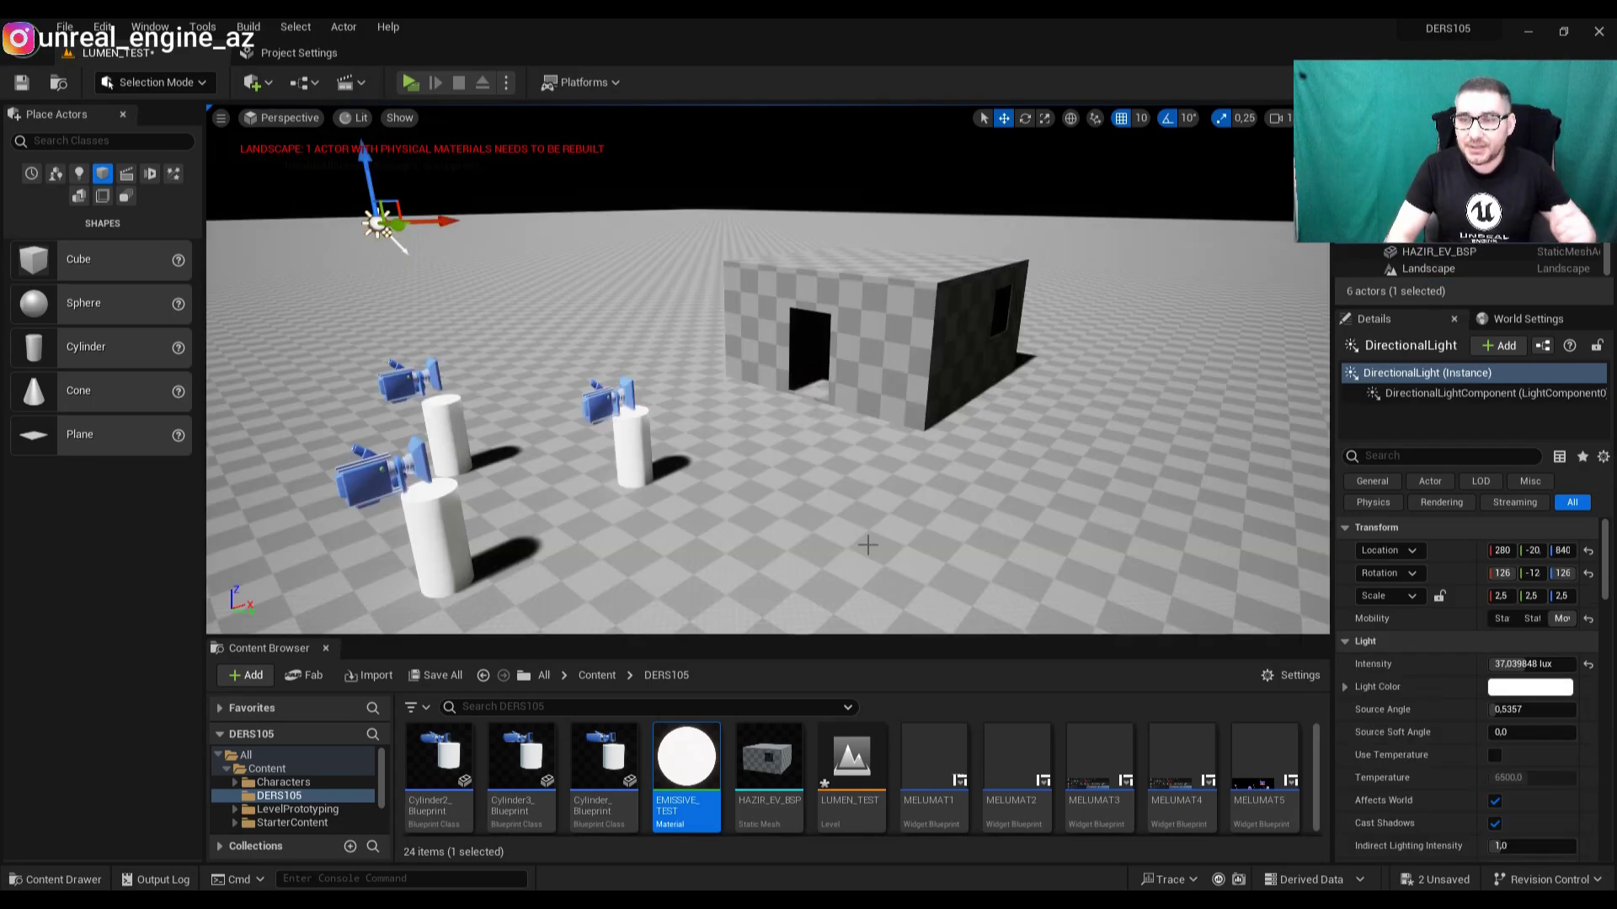
# - List the placeable light actors and widen the area showing the directional light's details
pyautogui.moveTo(867, 545); pyautogui.dragTo(762, 528, button='right')
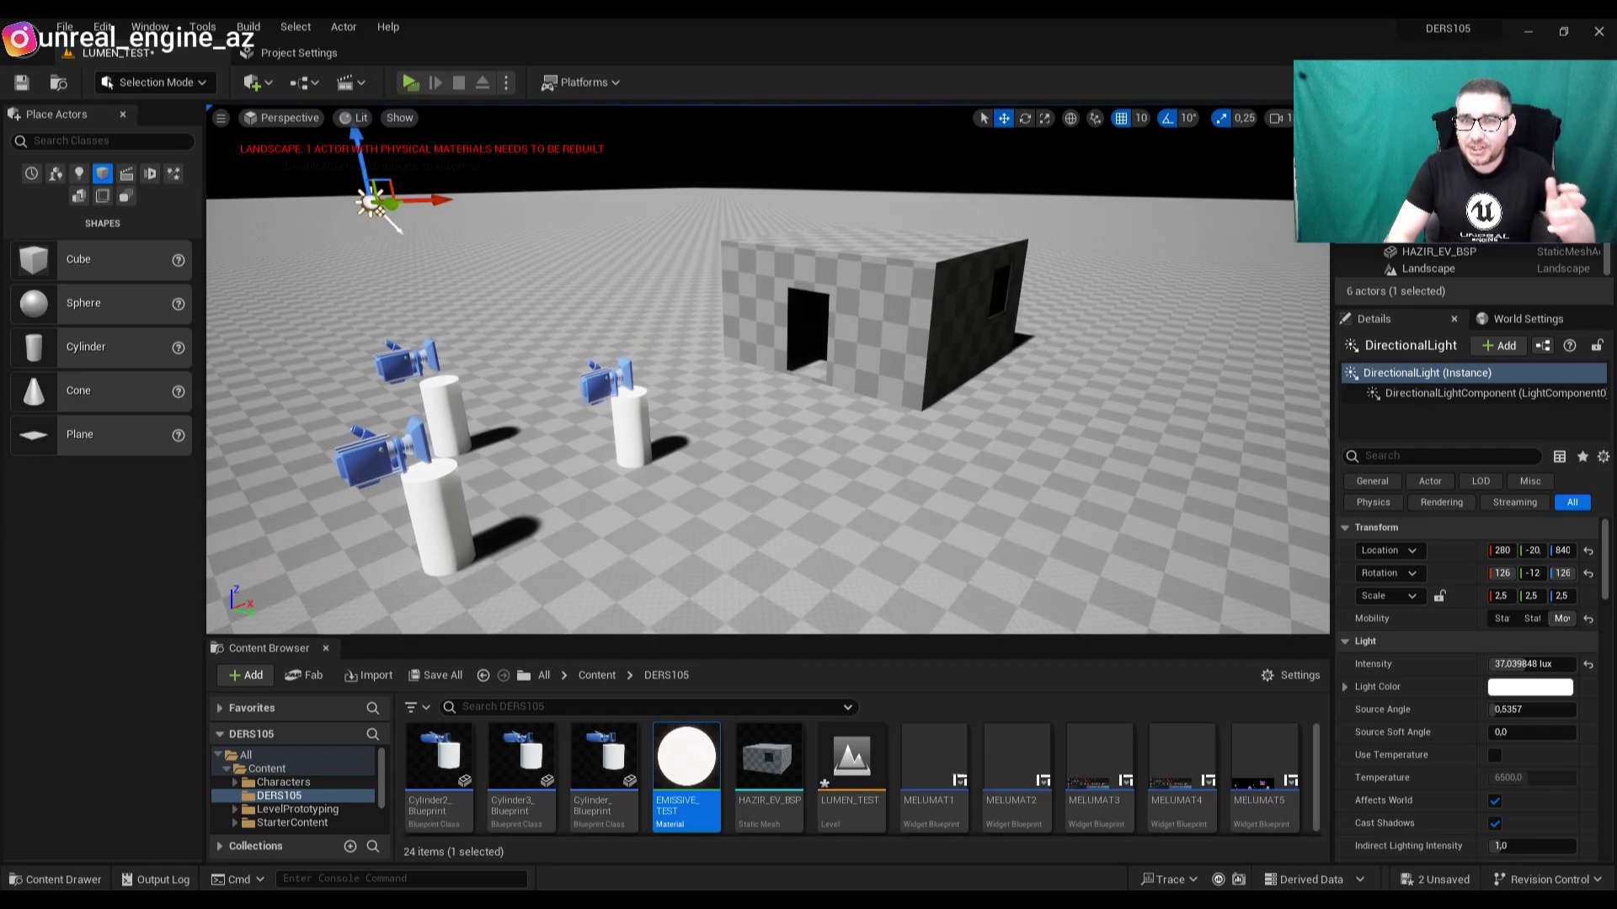
pyautogui.moveTo(762, 528); pyautogui.dragTo(762, 493, button='right')
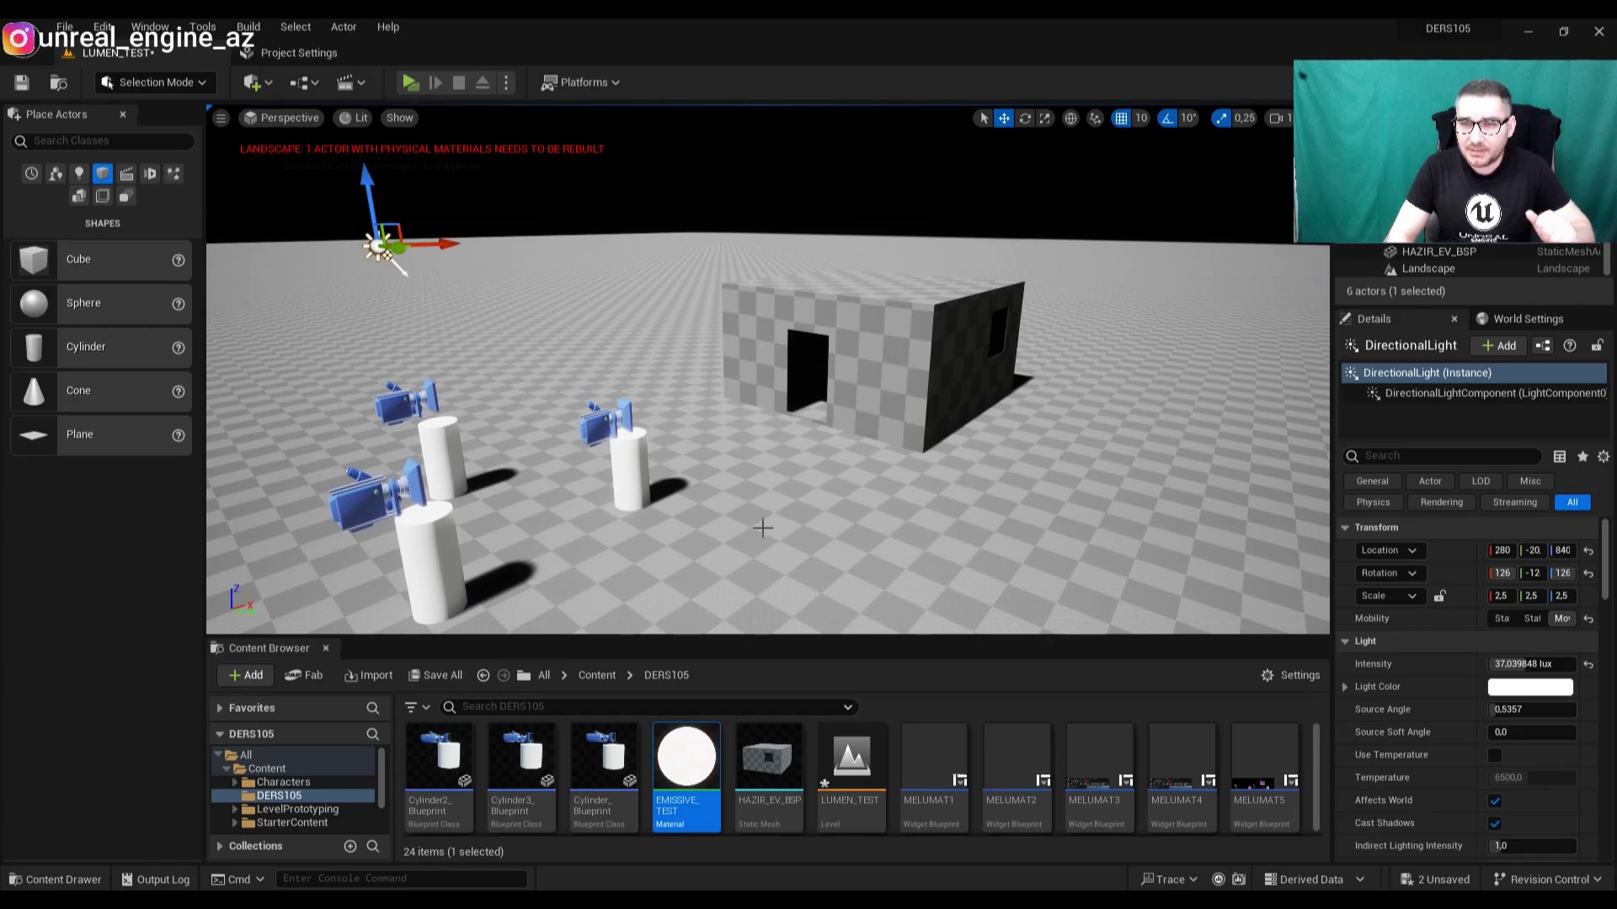
pyautogui.click(79, 173)
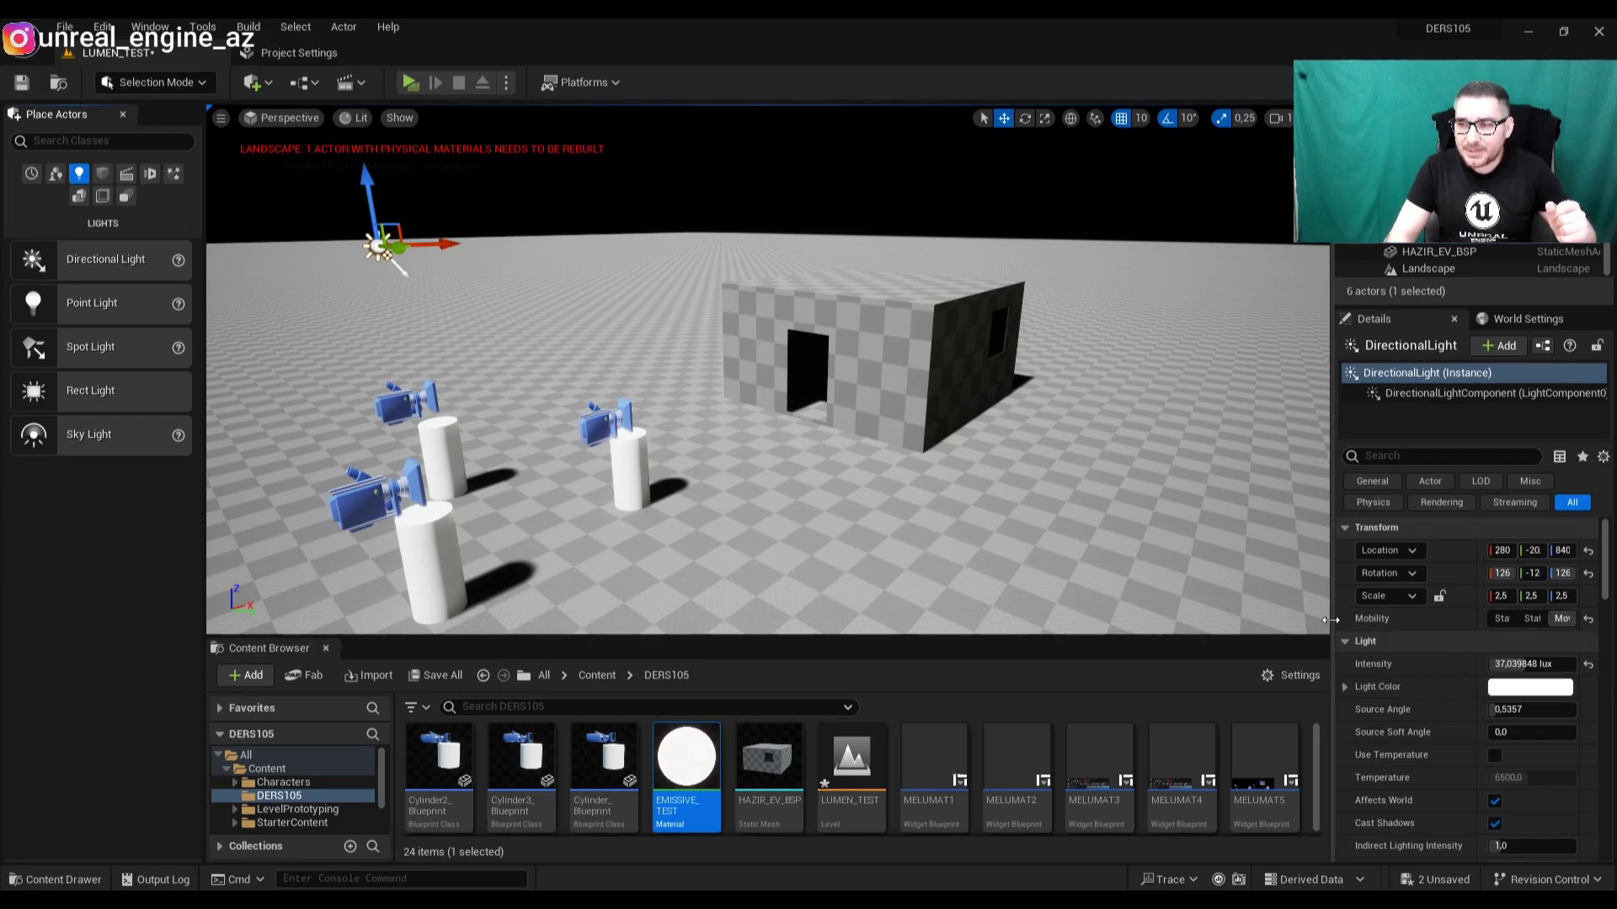
pyautogui.moveTo(1333, 611); pyautogui.dragTo(1303, 611)
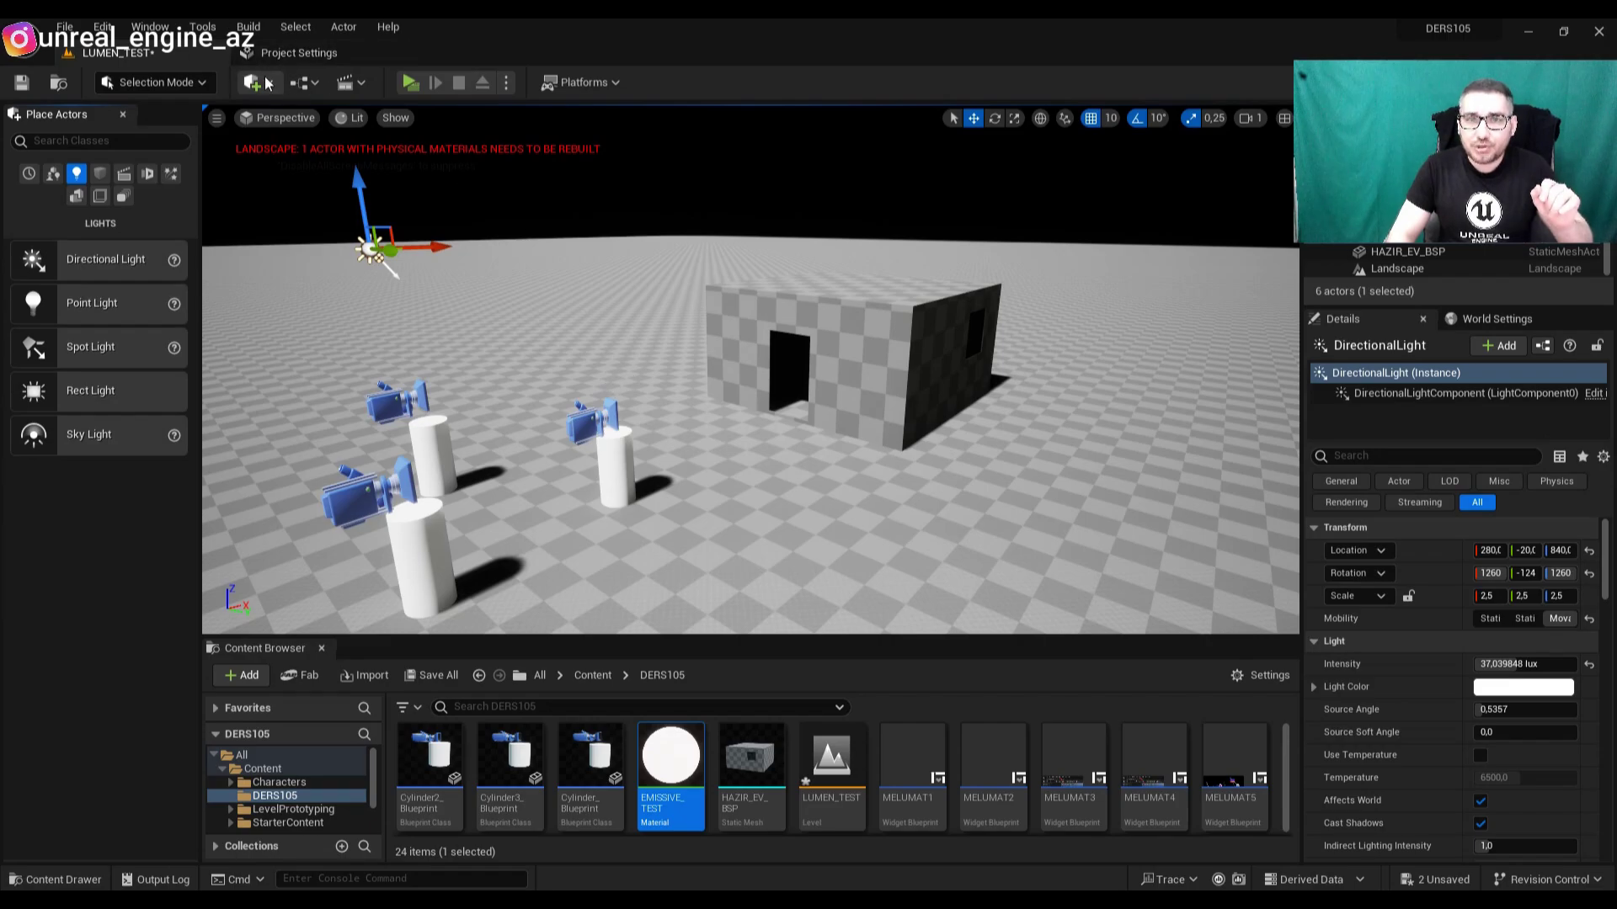
# - Open the Rendering section of the project settings and bring up the Global Illumination options
pyautogui.click(102, 26)
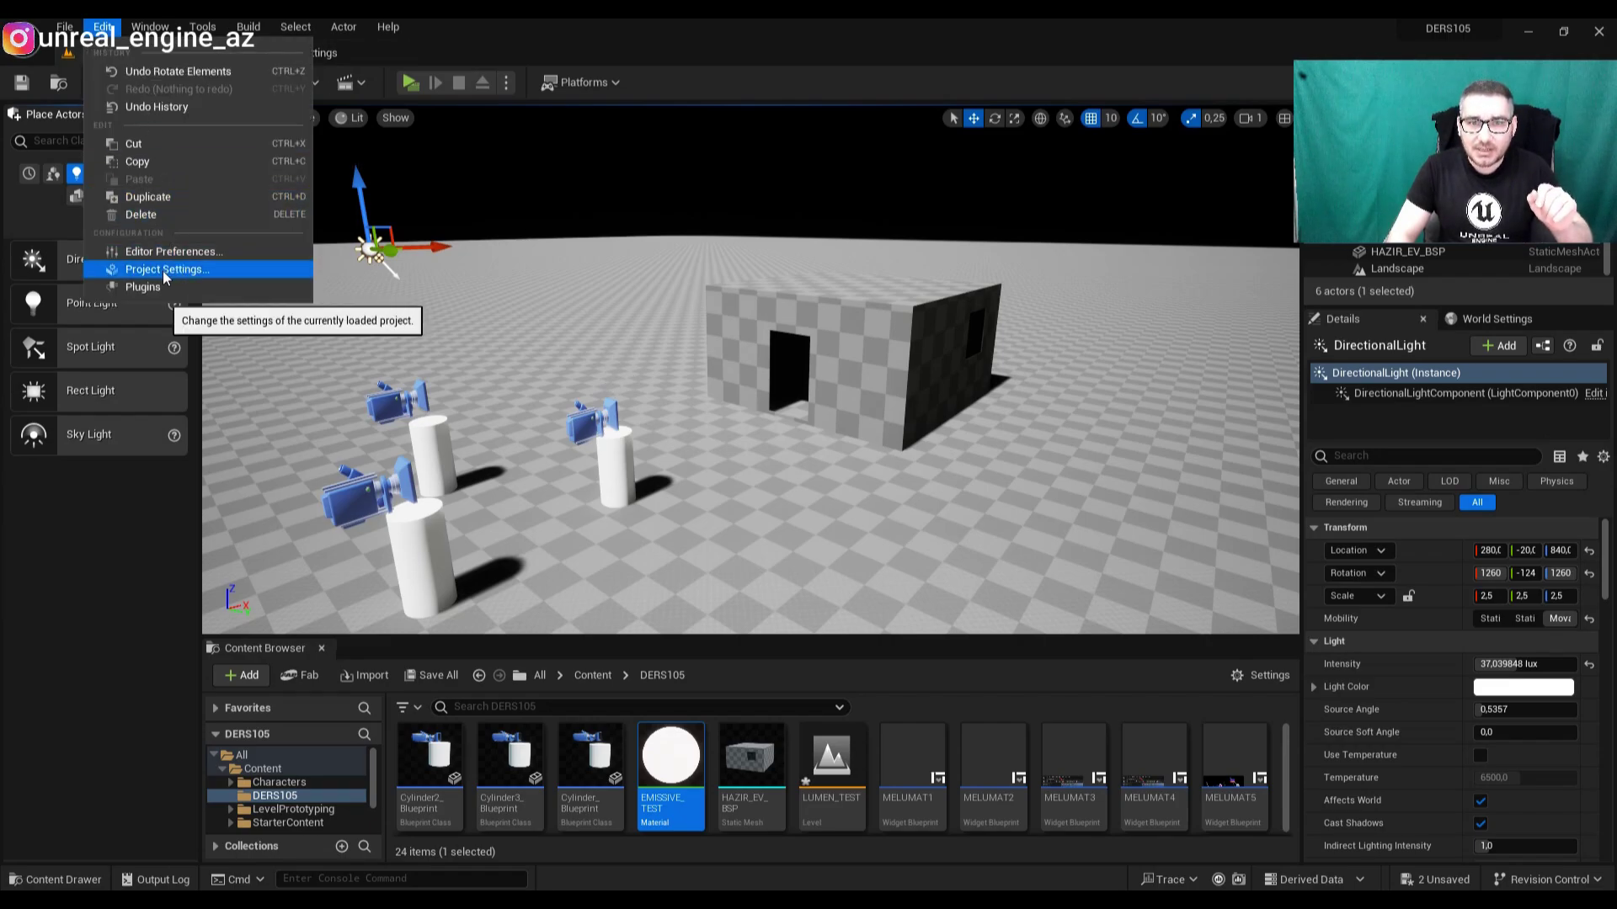
pyautogui.click(344, 26)
pyautogui.click(301, 53)
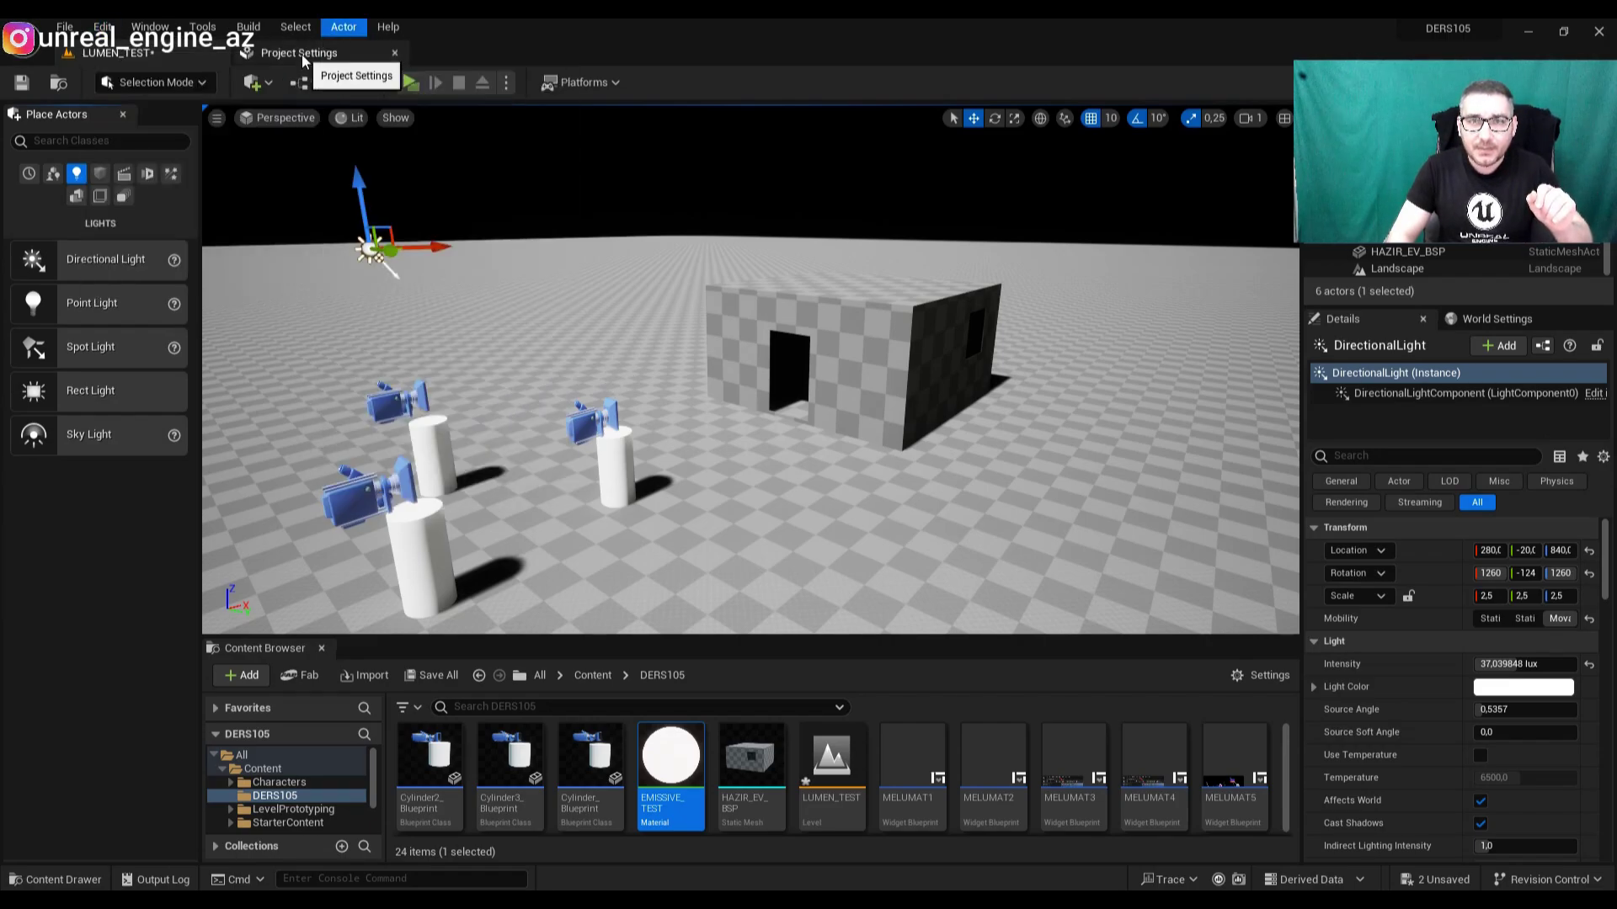
pyautogui.click(301, 53)
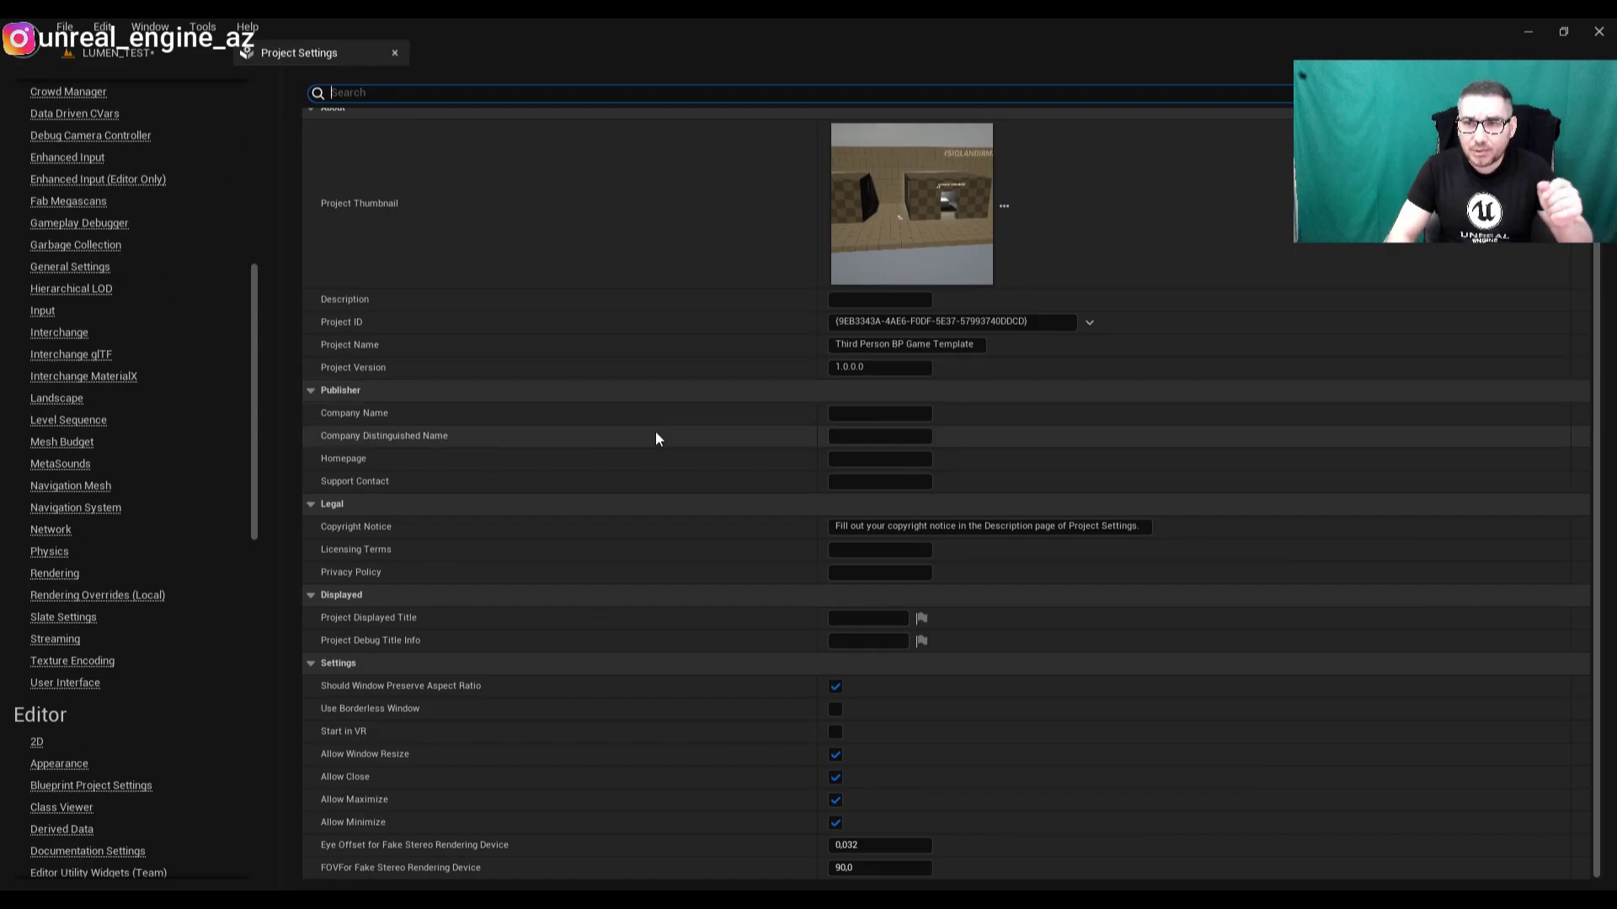
pyautogui.click(56, 574)
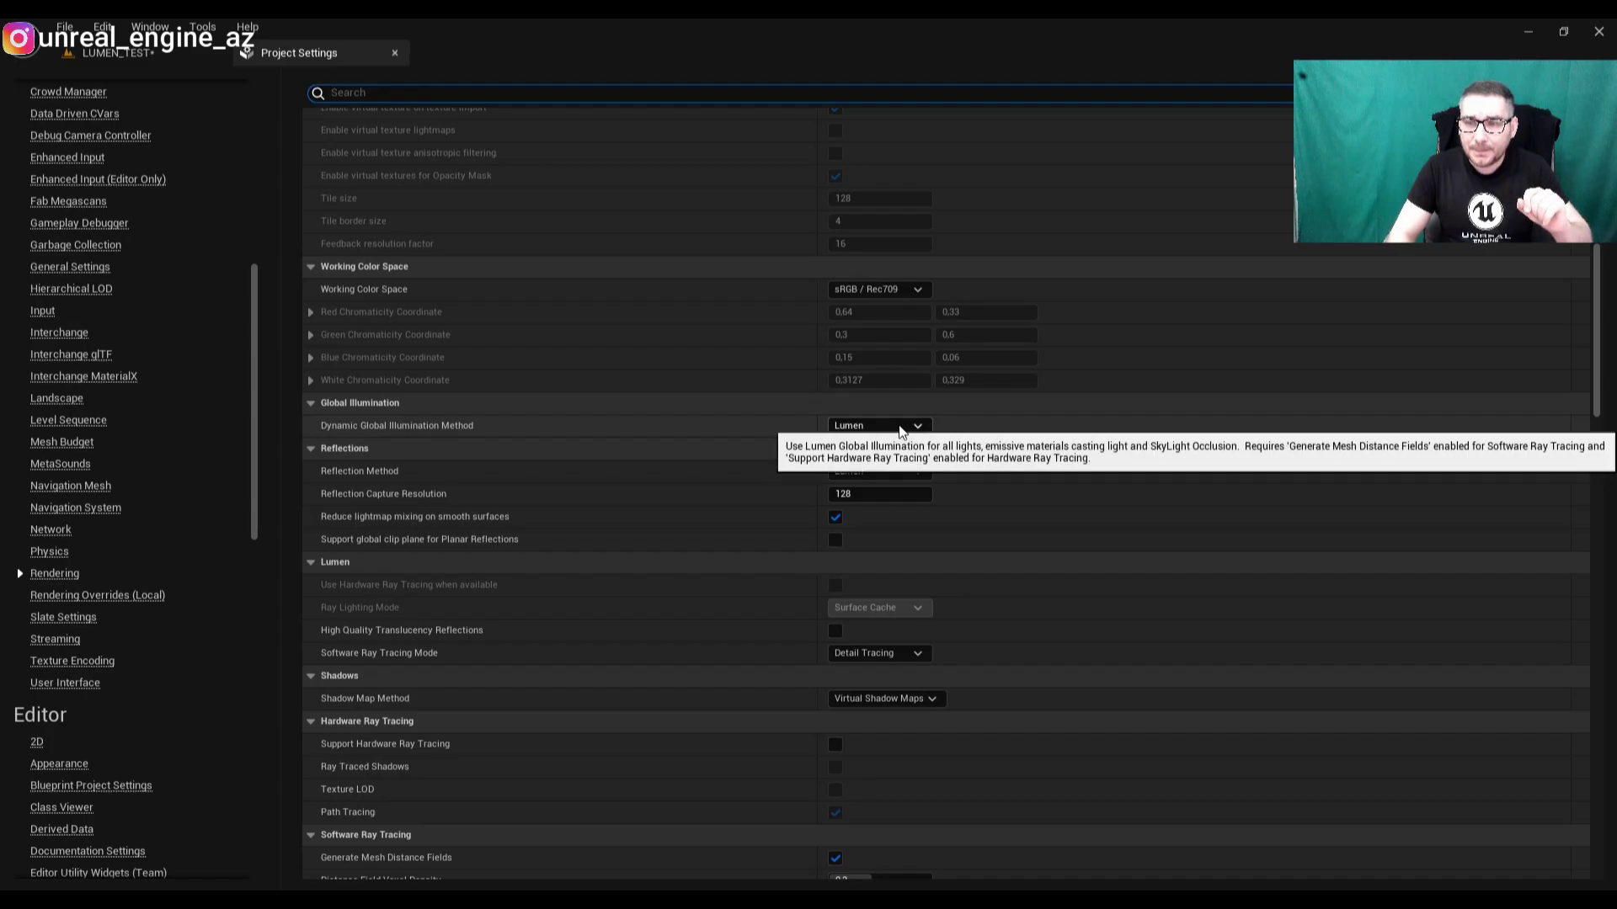
# - Review the Dynamic Global Illumination Method choices, leaving Lumen selected, and examine the Hardware and Software Ray Tracing settings
pyautogui.click(900, 428)
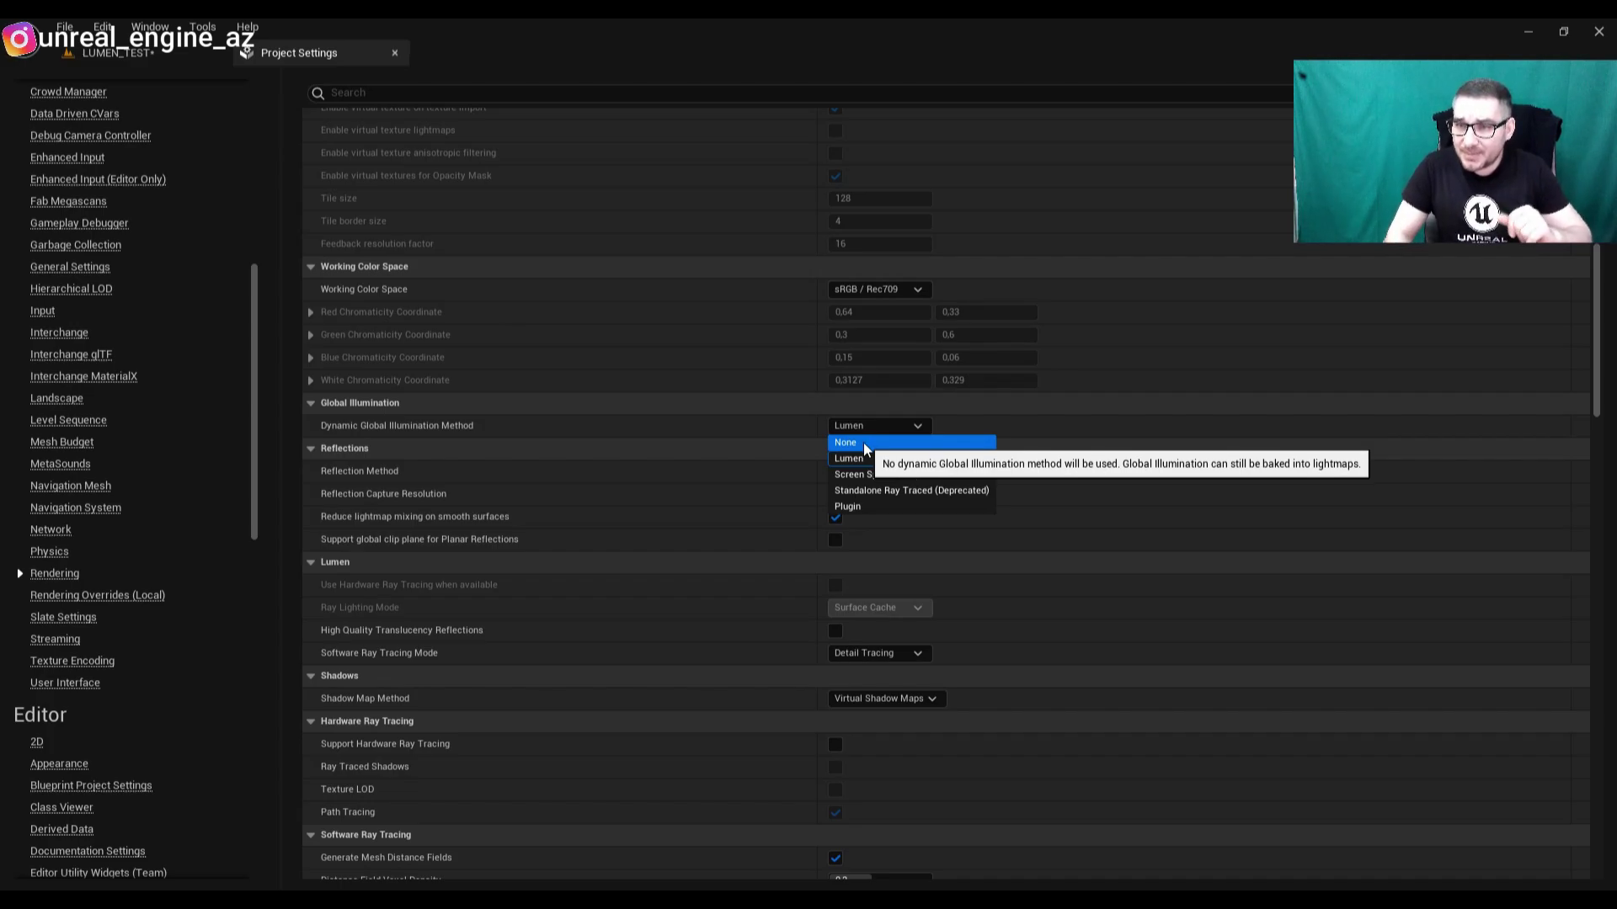
pyautogui.click(751, 434)
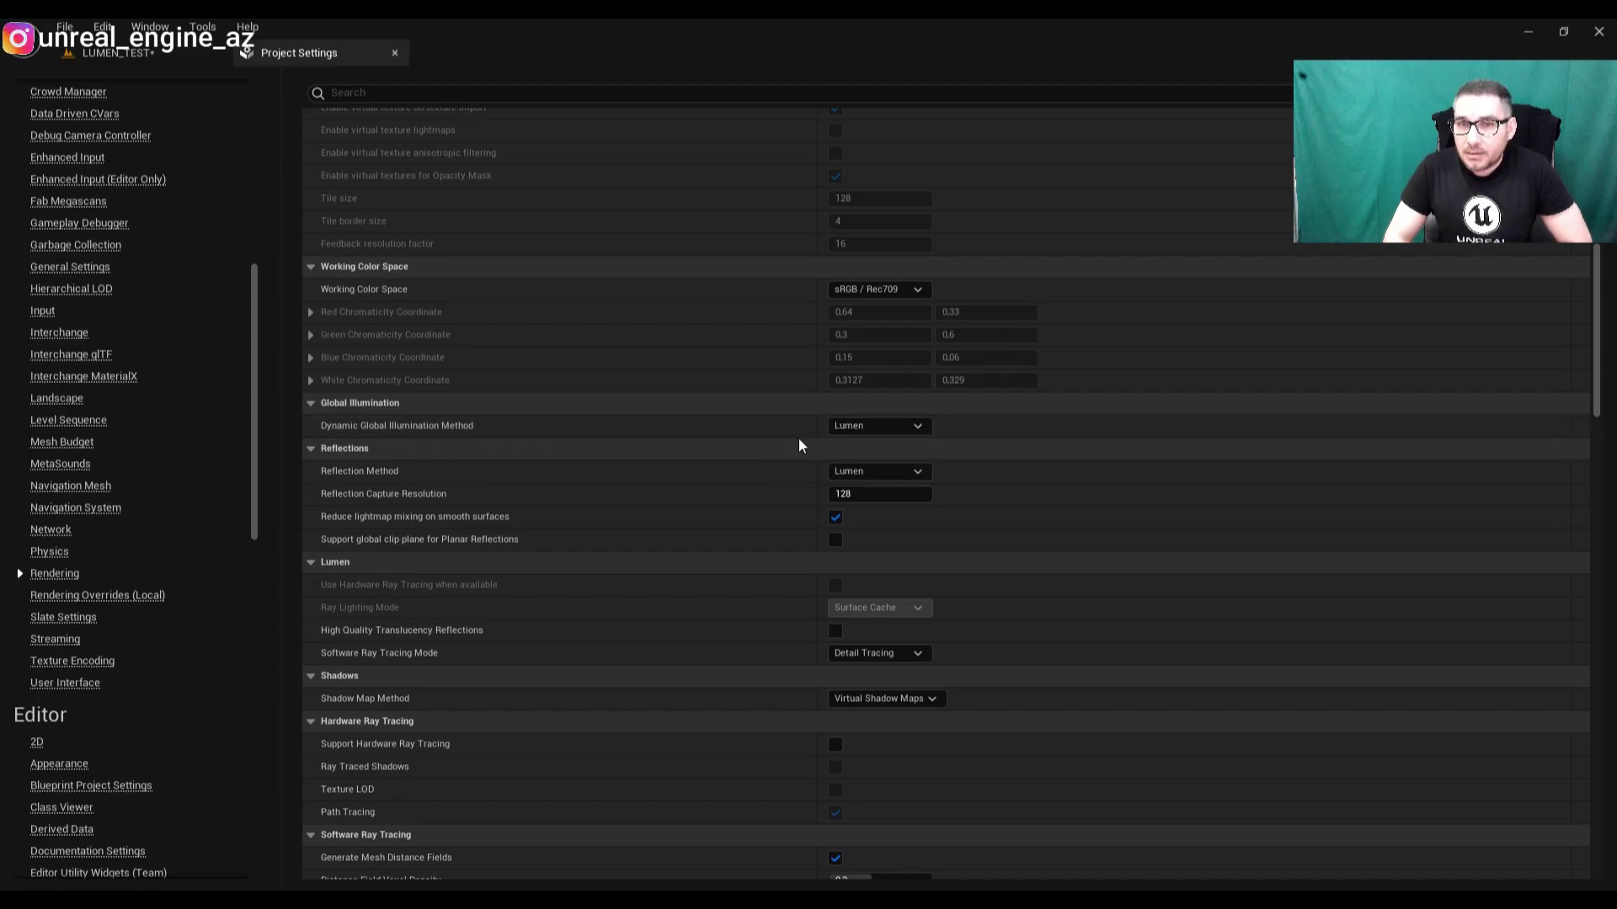
pyautogui.click(878, 426)
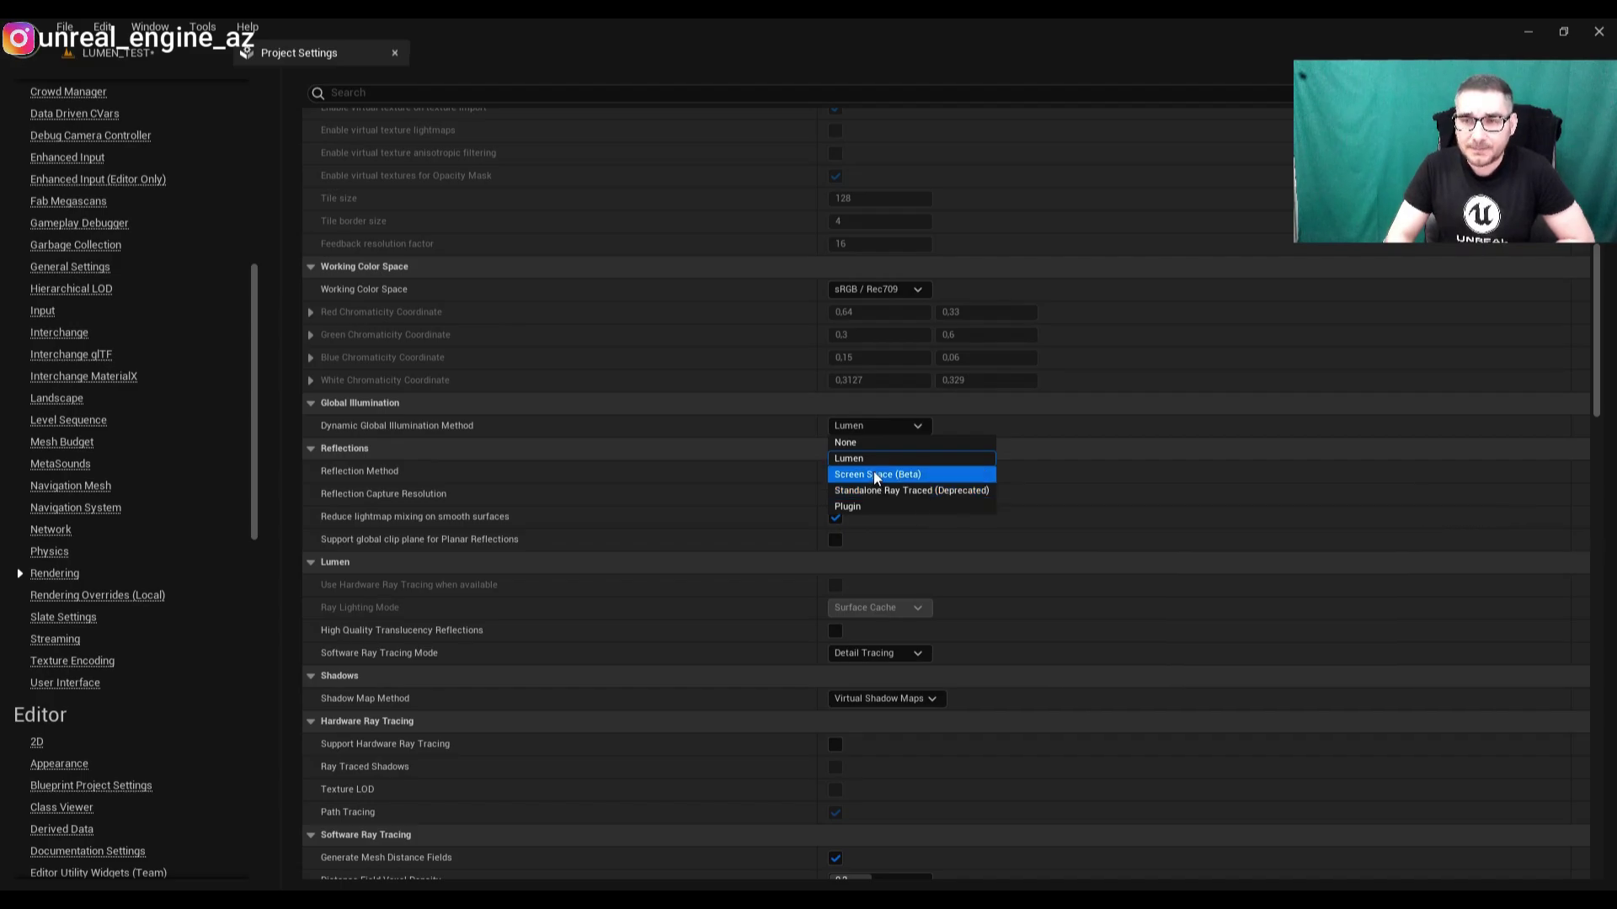
pyautogui.click(918, 552)
pyautogui.scroll(-1, 918, 551)
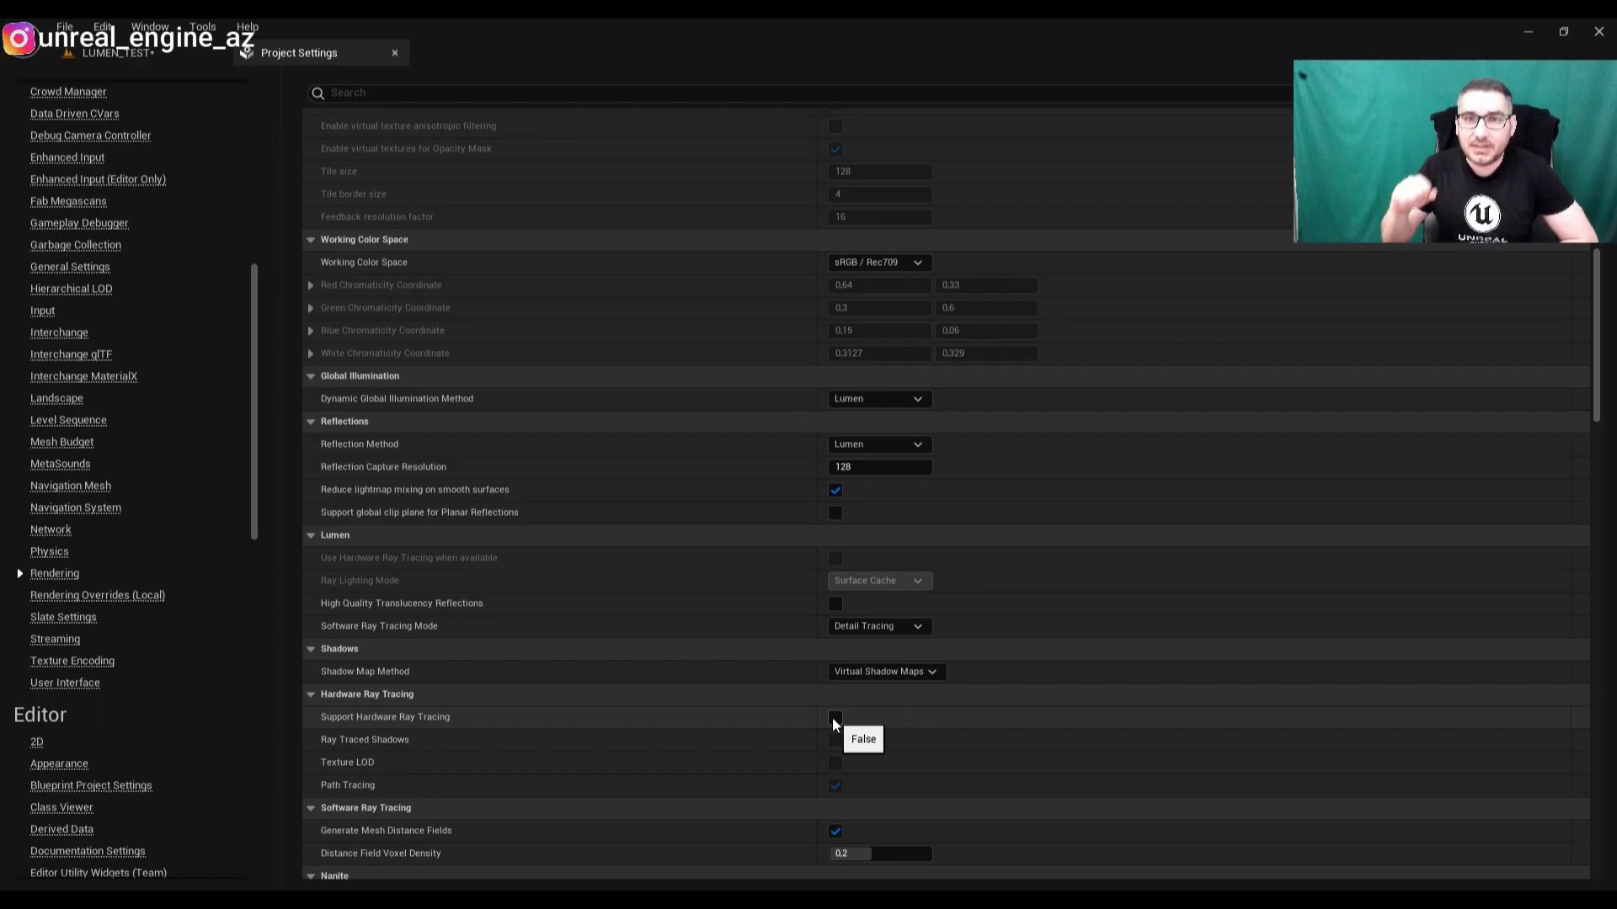
pyautogui.scroll(-2, 834, 722)
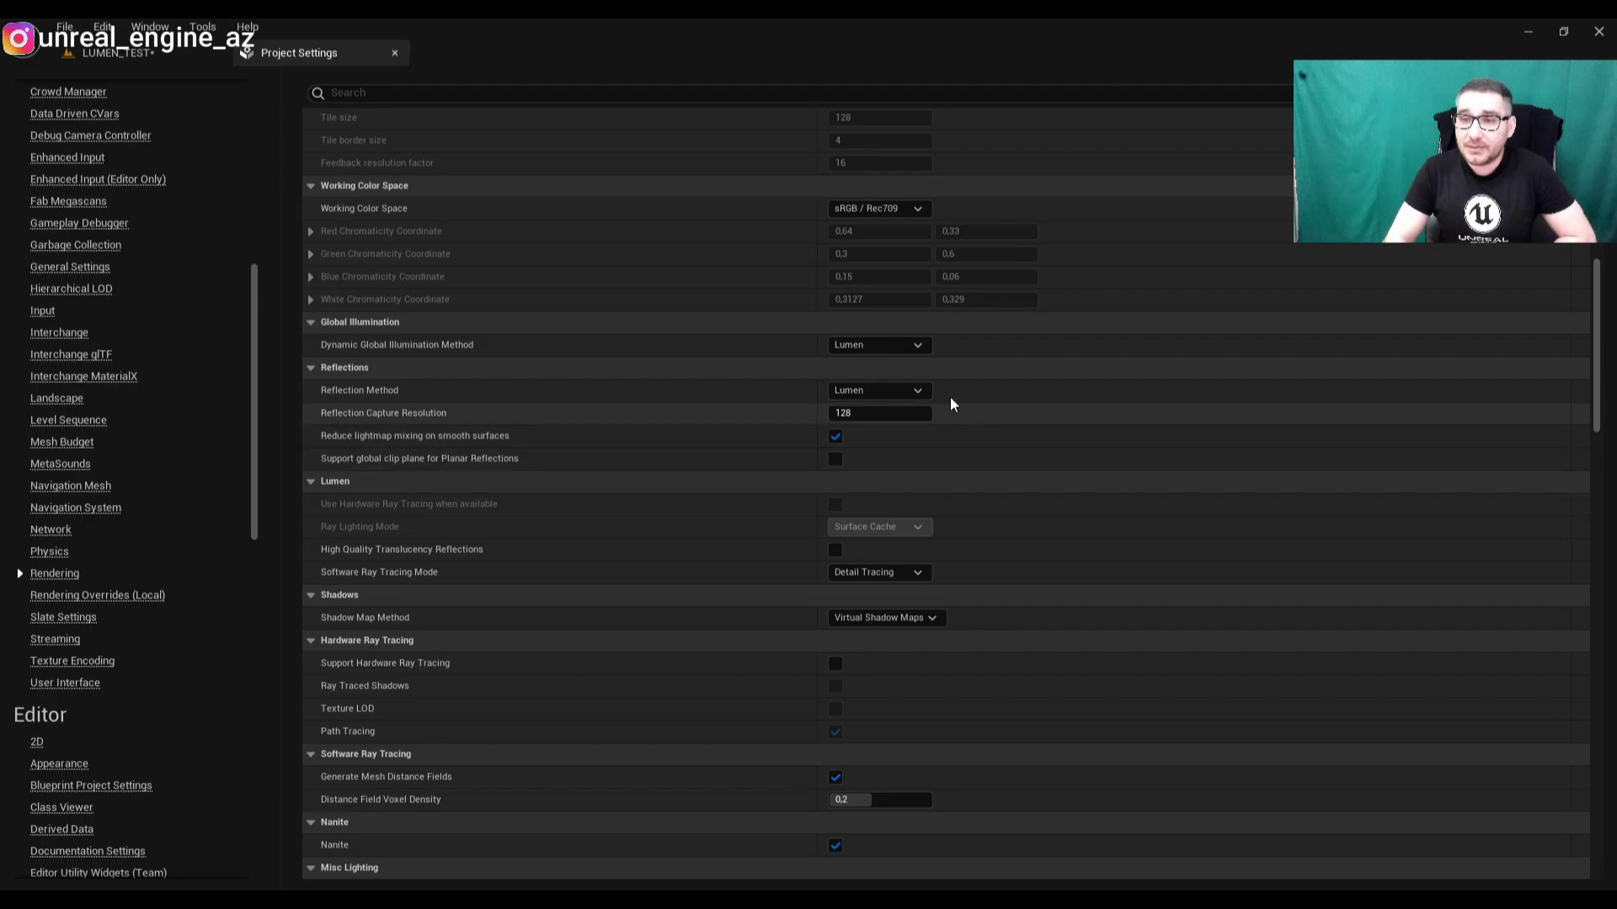